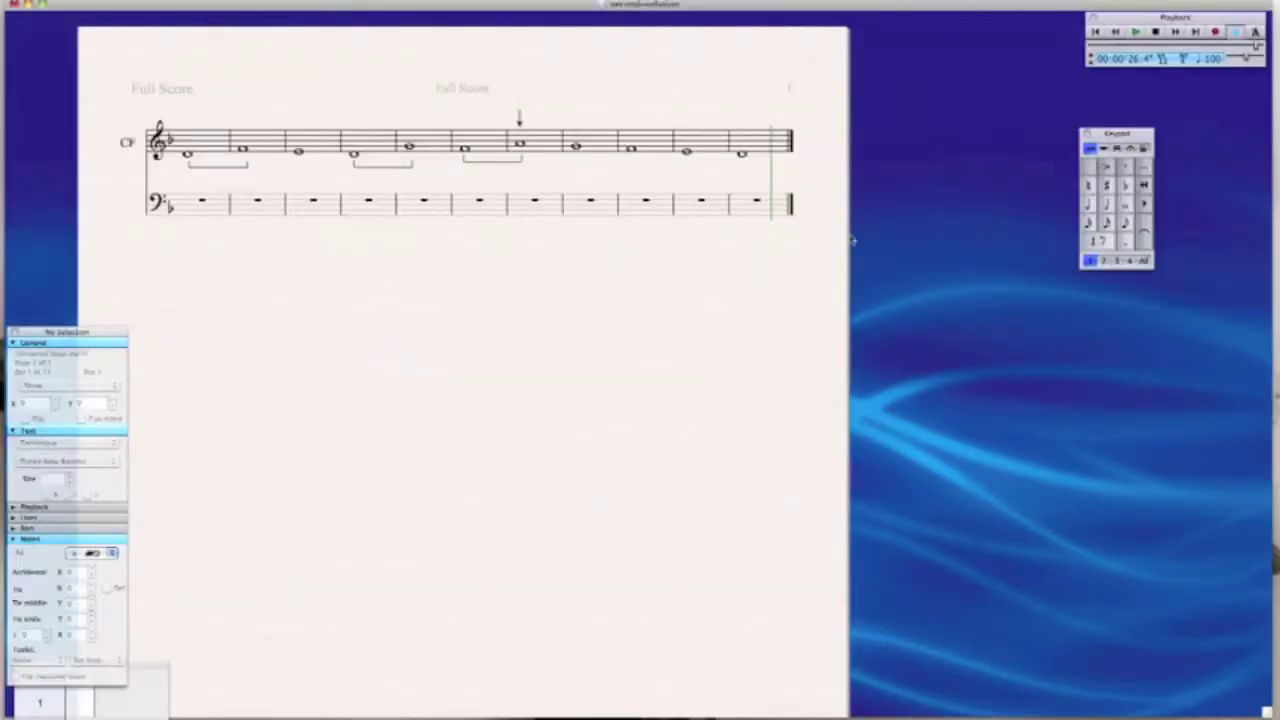
Step: Enter whole notes in bass bars 11 and 10, with a sharpened C in bar 10
{"action": "left_click", "coordinate": [1126, 205]}
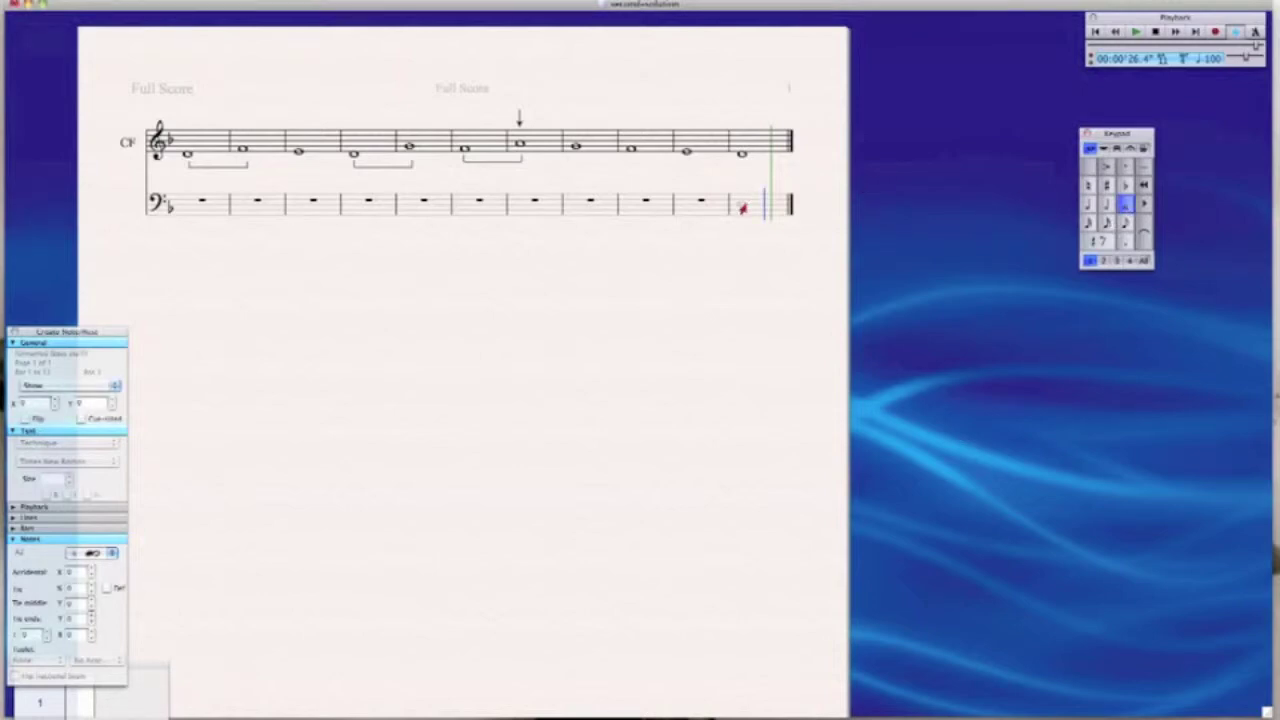
{"action": "left_click", "coordinate": [742, 207]}
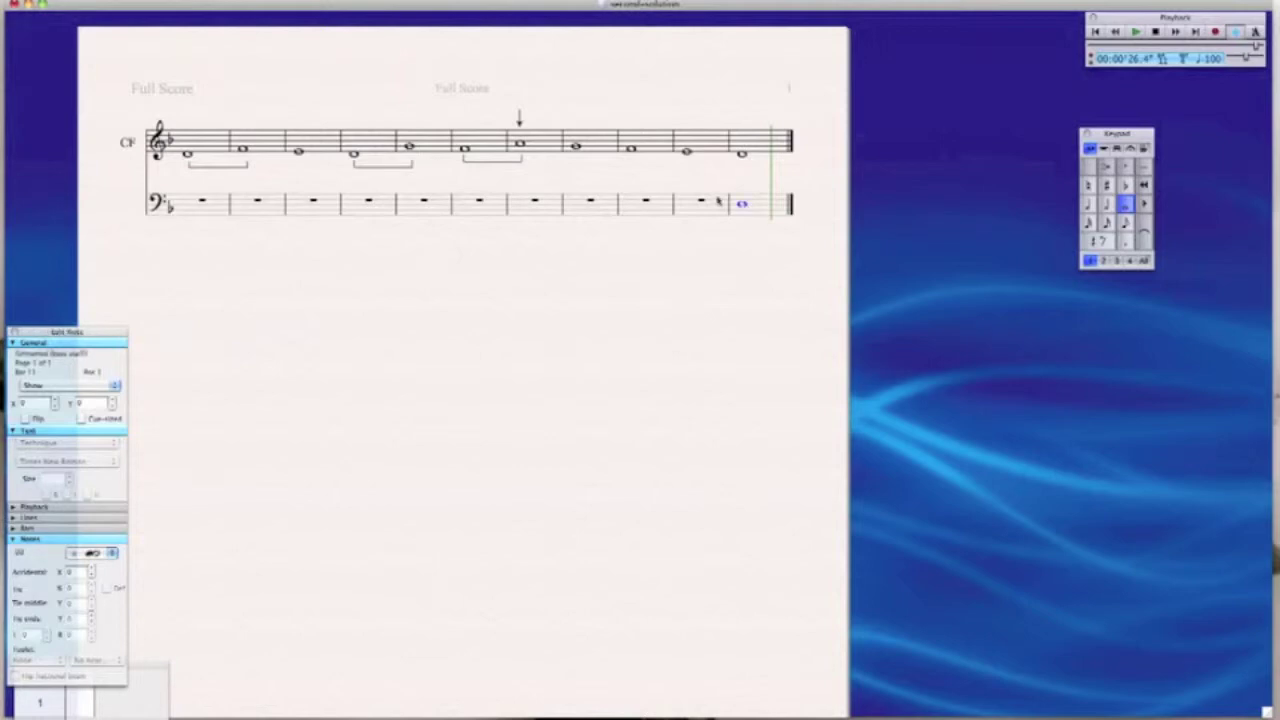
{"action": "left_click", "coordinate": [707, 199]}
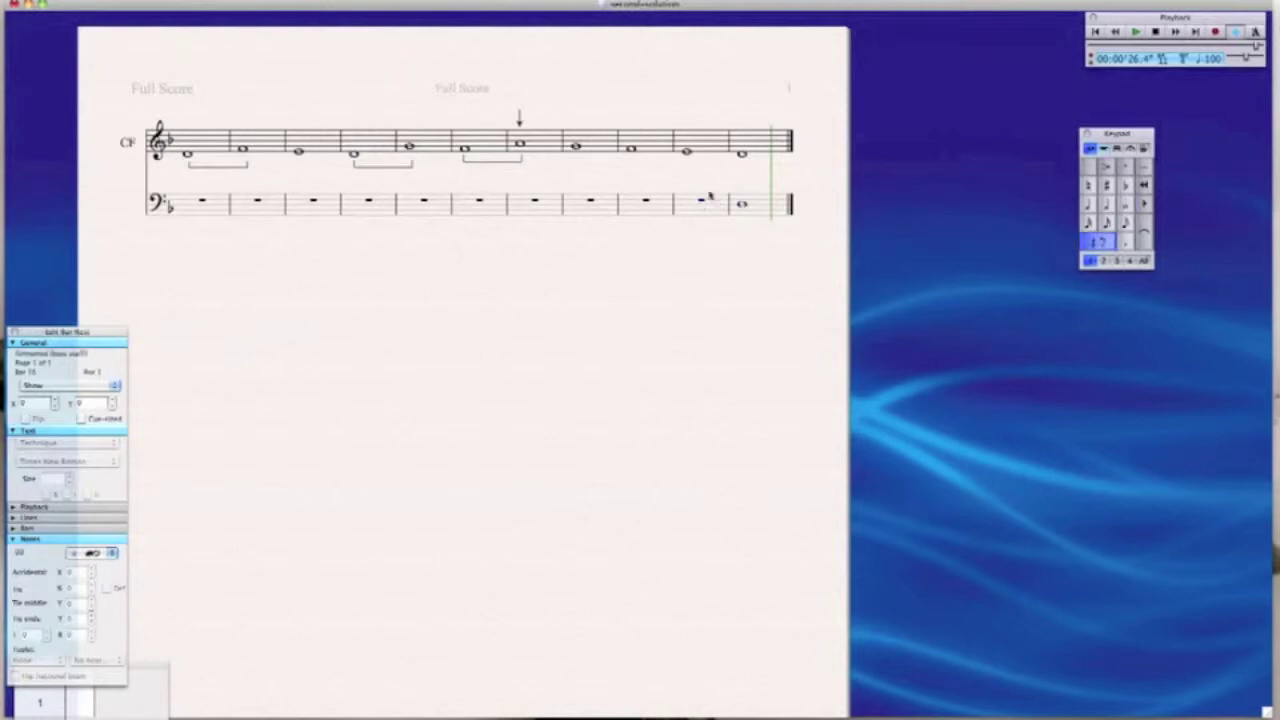
{"action": "left_click", "coordinate": [1126, 204]}
{"action": "key", "text": "c"}
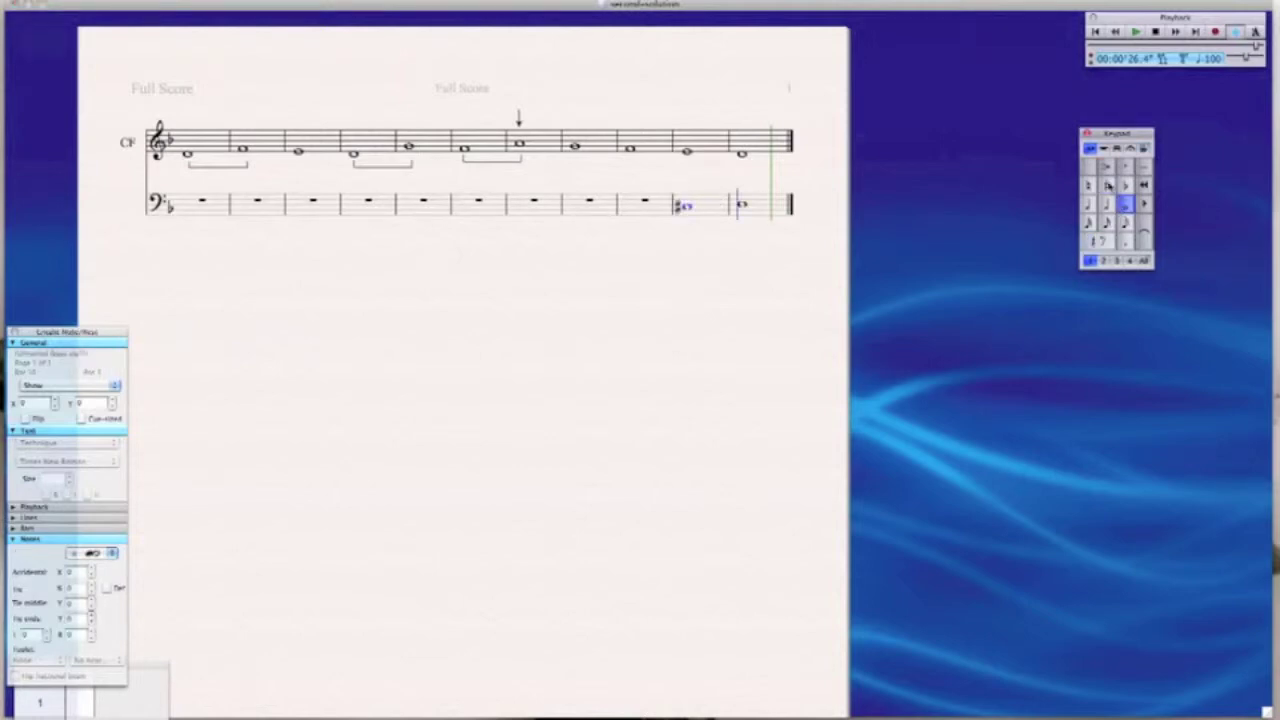
{"action": "left_click", "coordinate": [772, 279]}
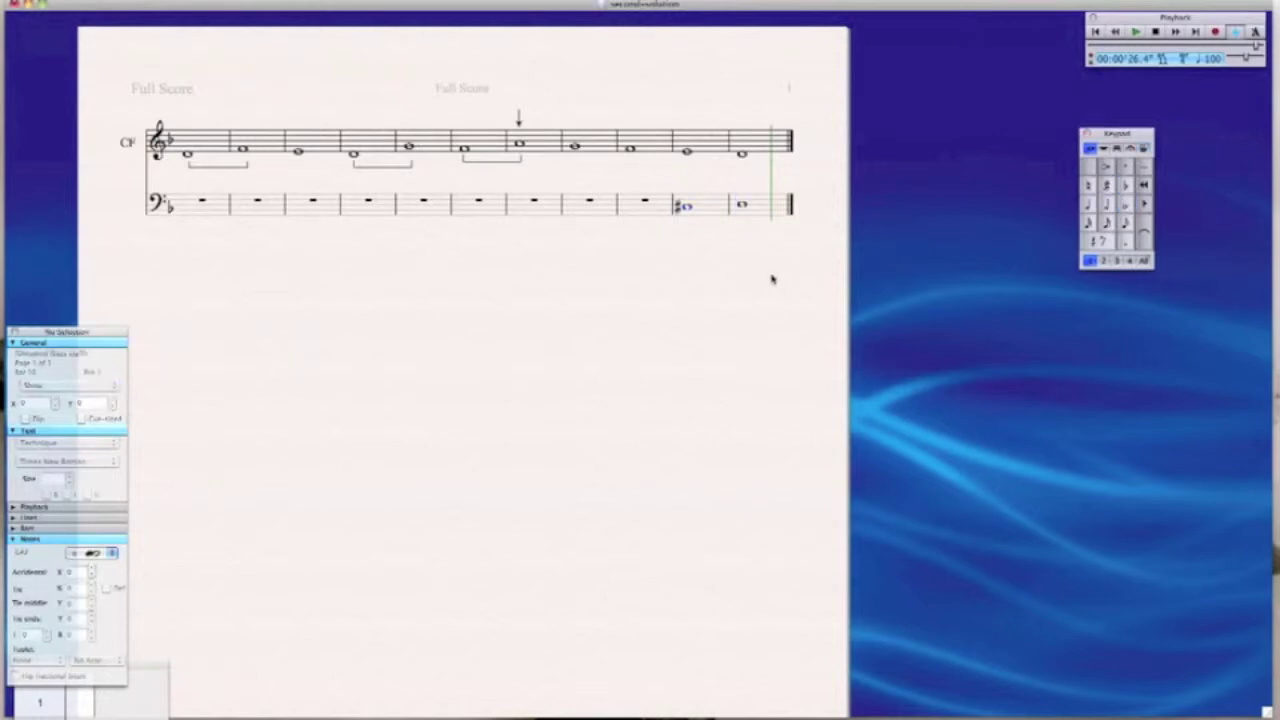
Step: Label the final bass note with interval 8 and the bar 10 note with 3
{"action": "left_click", "coordinate": [745, 186]}
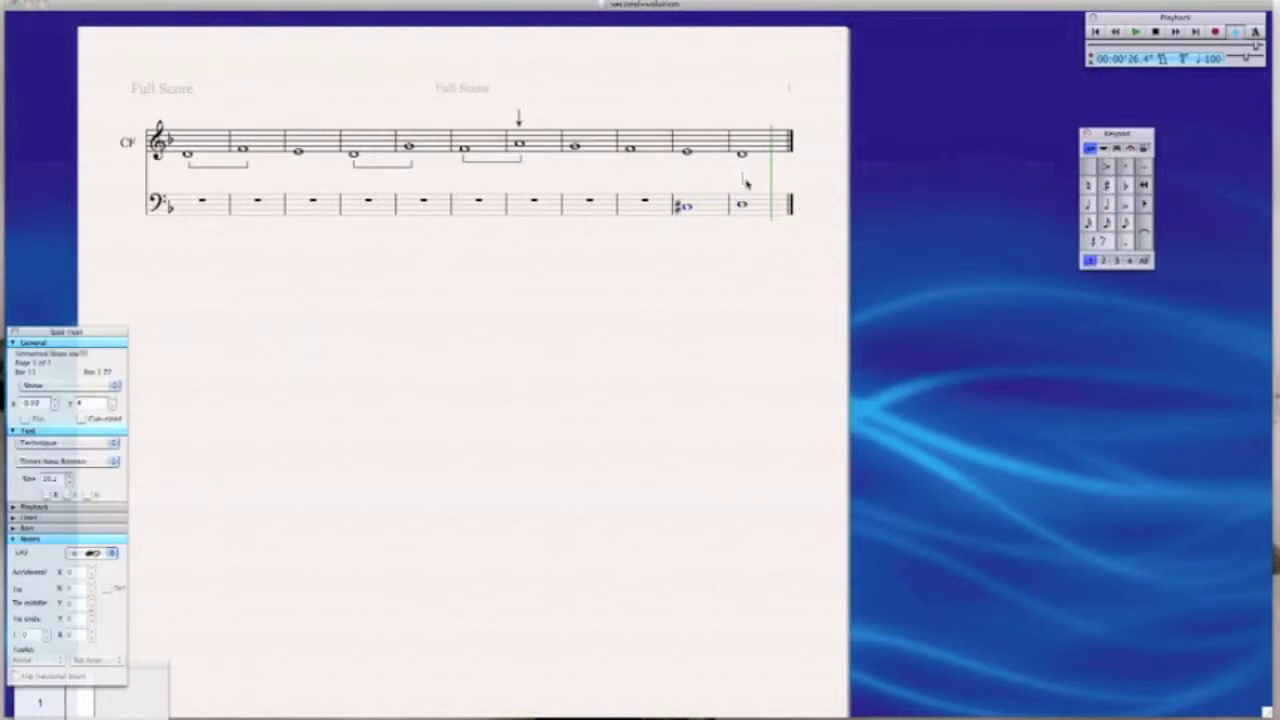
{"action": "type", "text": "8"}
{"action": "key", "text": "Escape"}
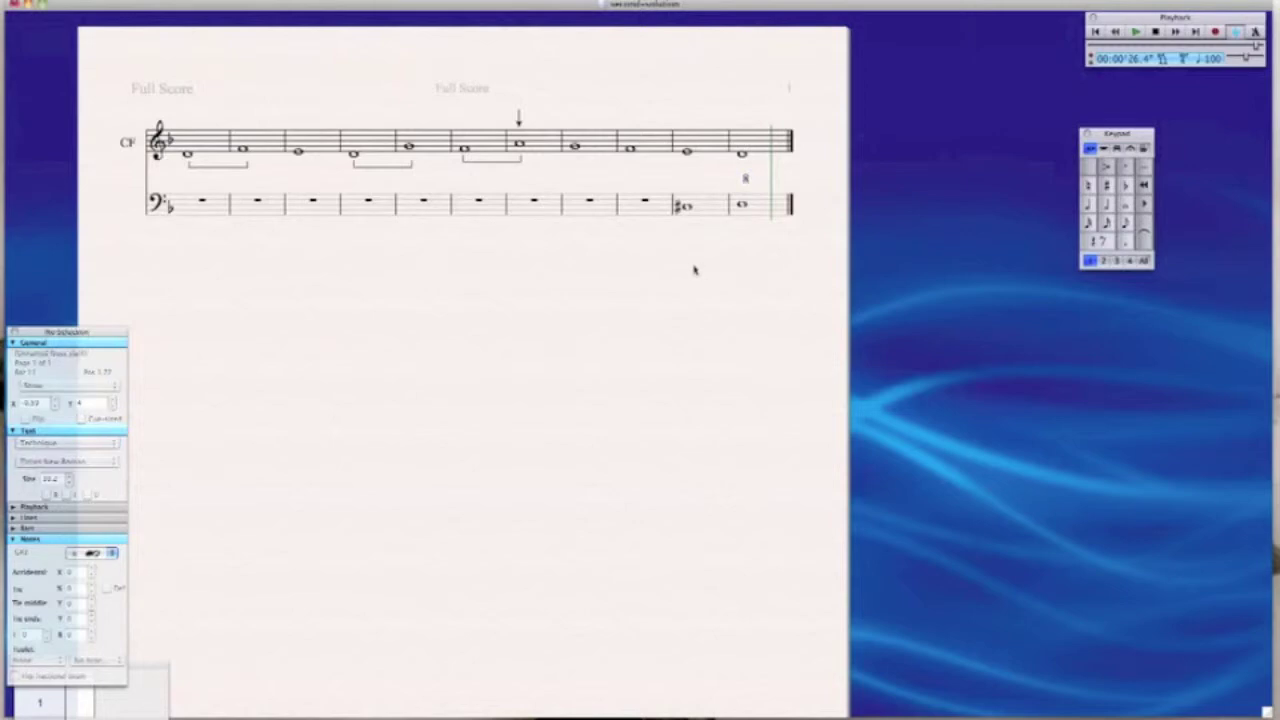
{"action": "left_click", "coordinate": [685, 188]}
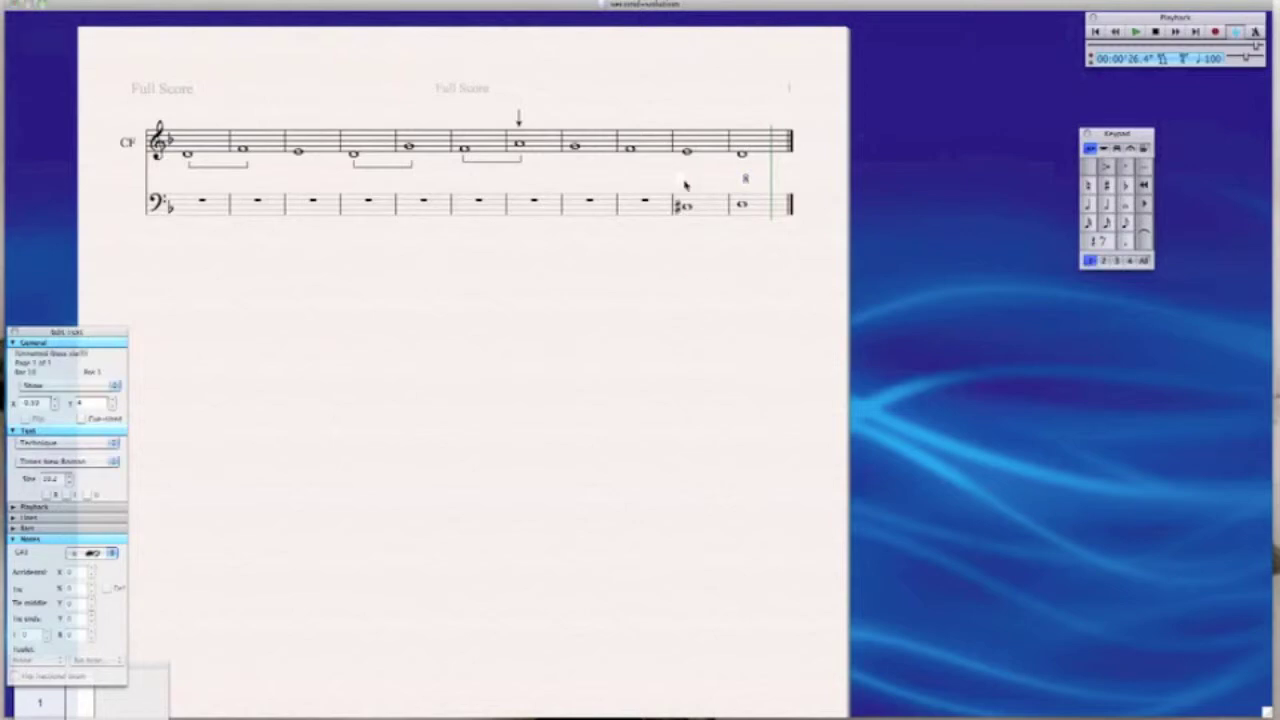
{"action": "type", "text": "3"}
{"action": "key", "text": "Escape"}
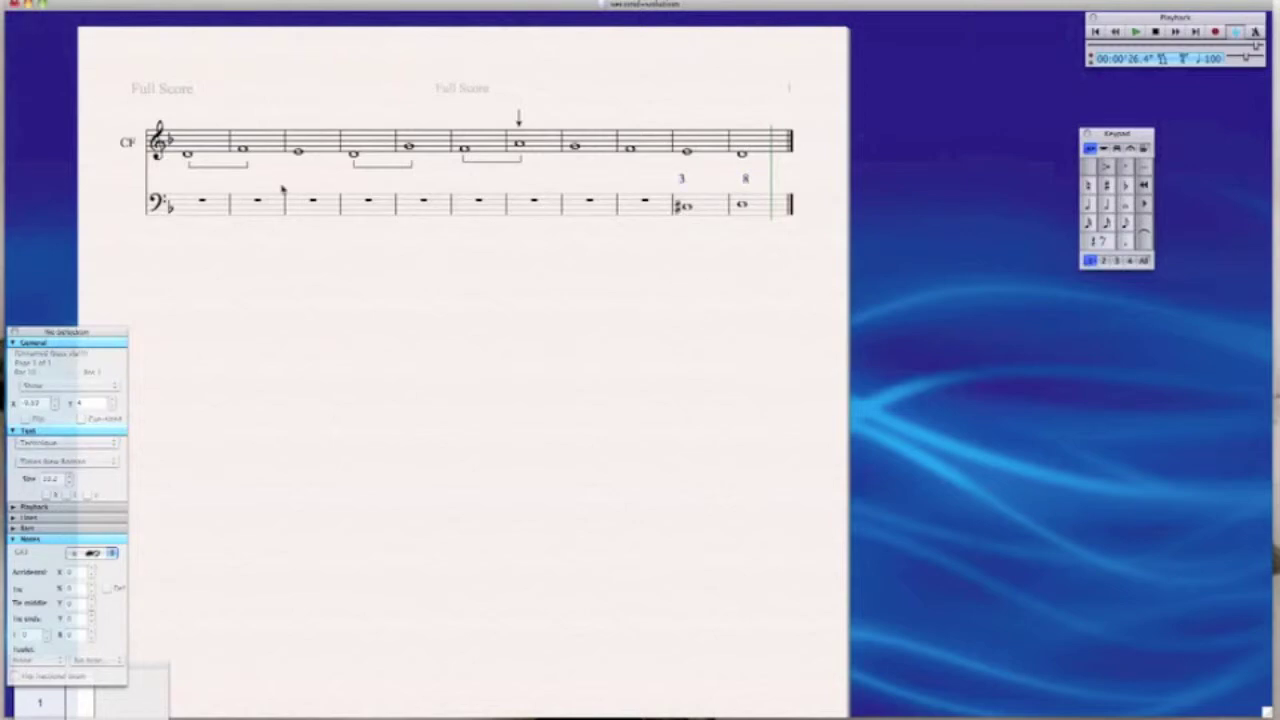
{"action": "left_click", "coordinate": [203, 203]}
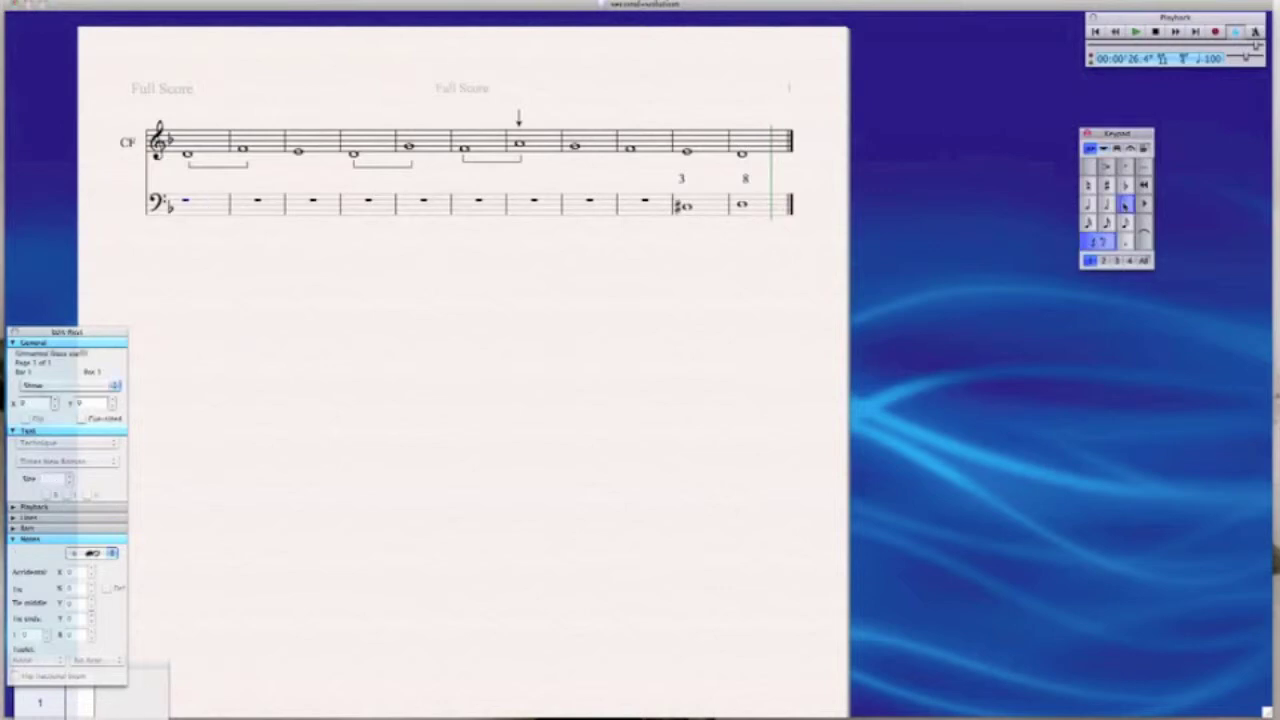
Step: Put a D whole note in bass bar 1 and label it with interval 8
{"action": "key", "text": "d"}
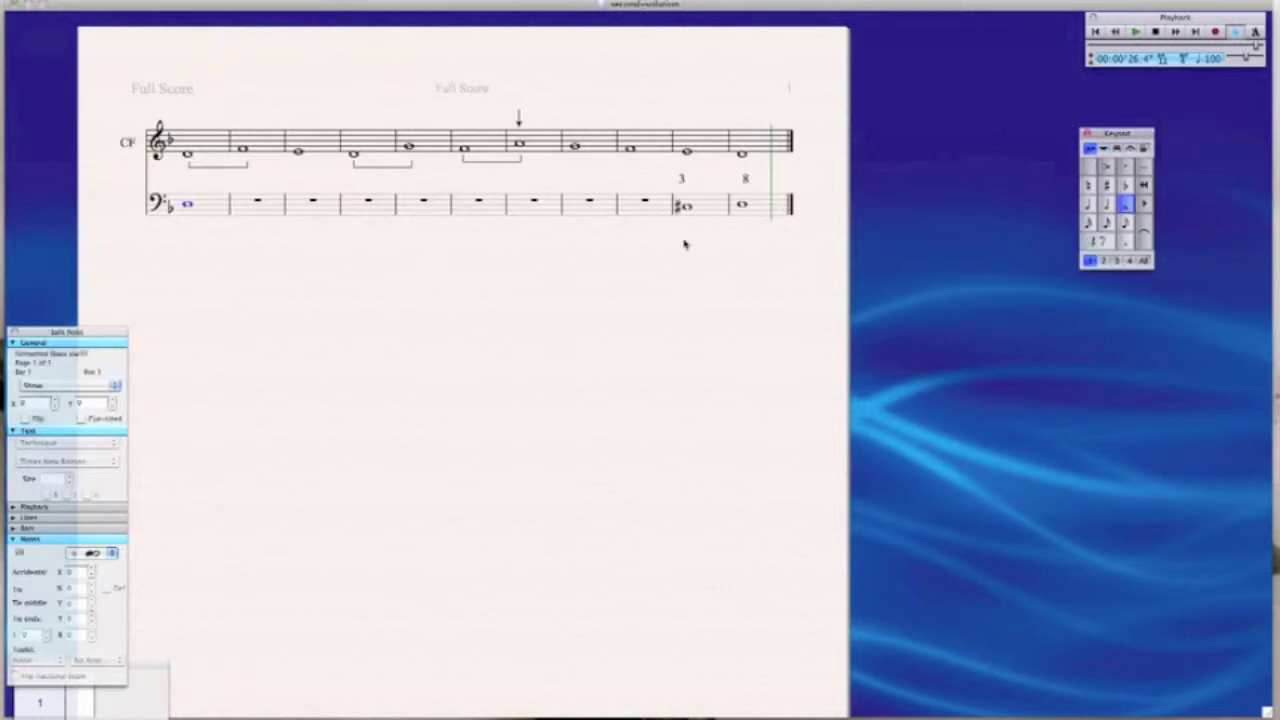
{"action": "left_click", "coordinate": [684, 248]}
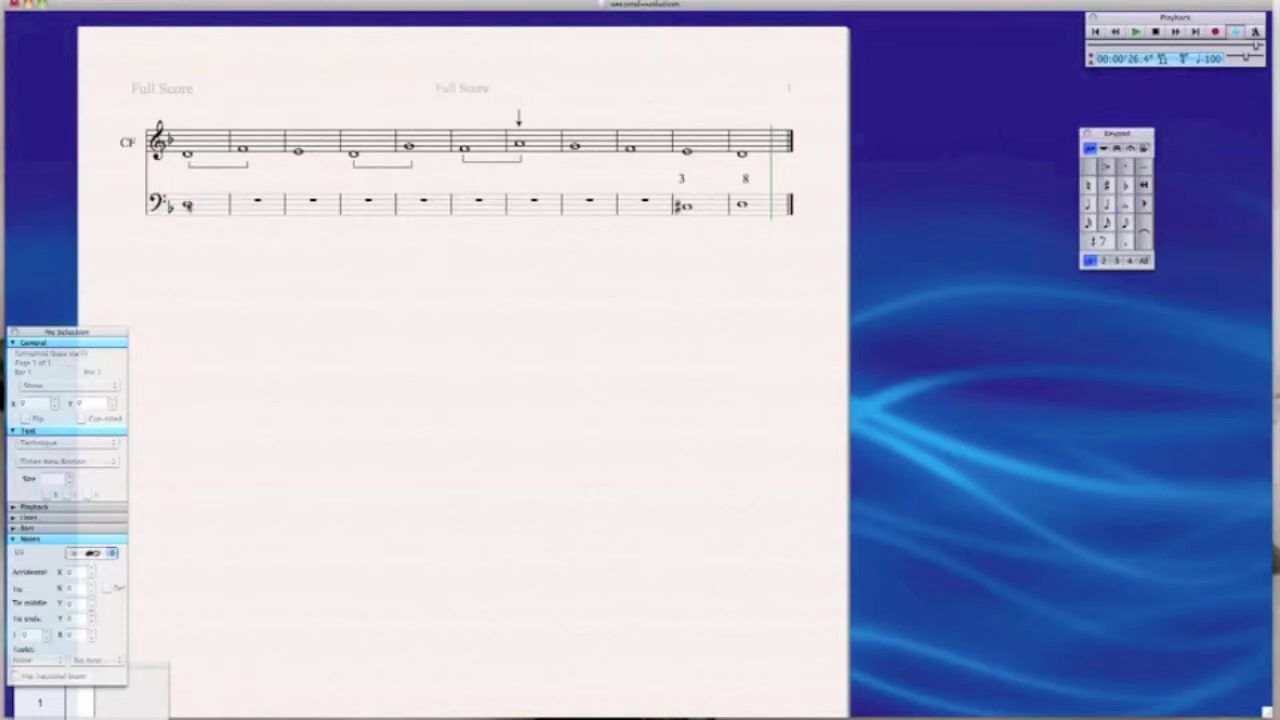
{"action": "left_click", "coordinate": [187, 205]}
{"action": "key", "text": "super+t"}
{"action": "type", "text": "8"}
{"action": "key", "text": "Escape"}
{"action": "key", "text": "Escape"}
{"action": "left_click", "coordinate": [645, 203]}
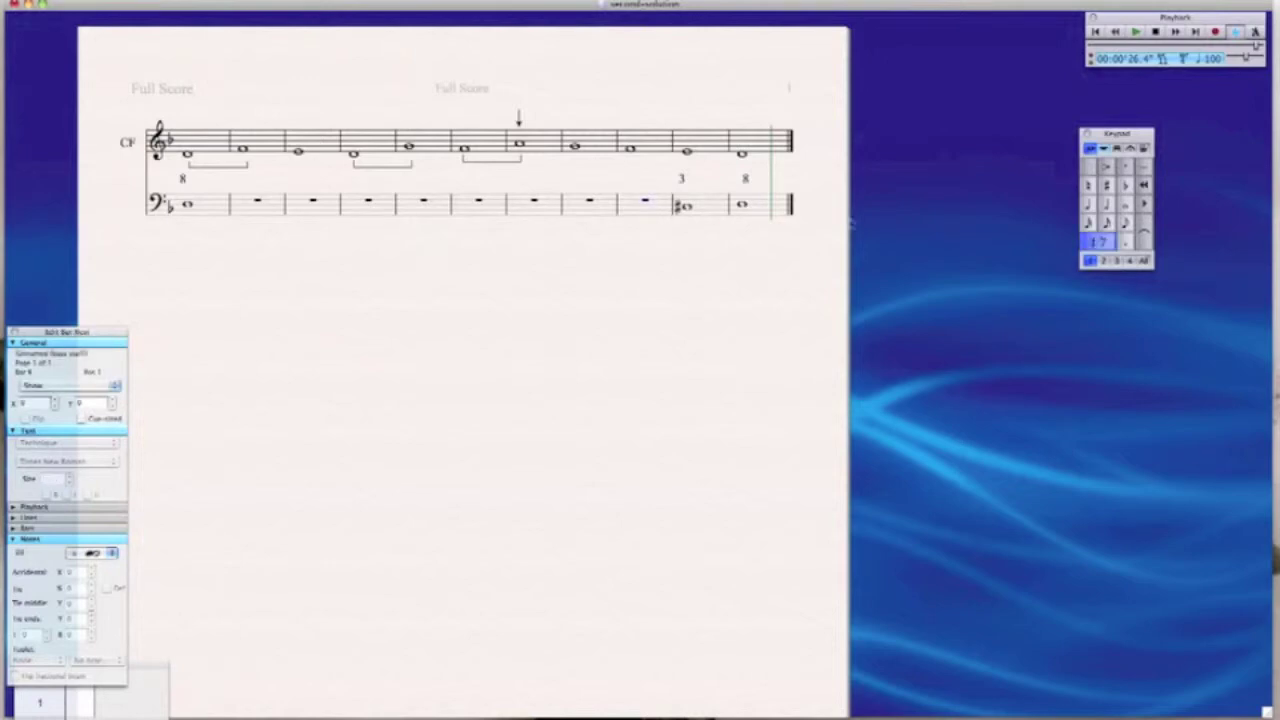
{"action": "left_click", "coordinate": [1126, 205]}
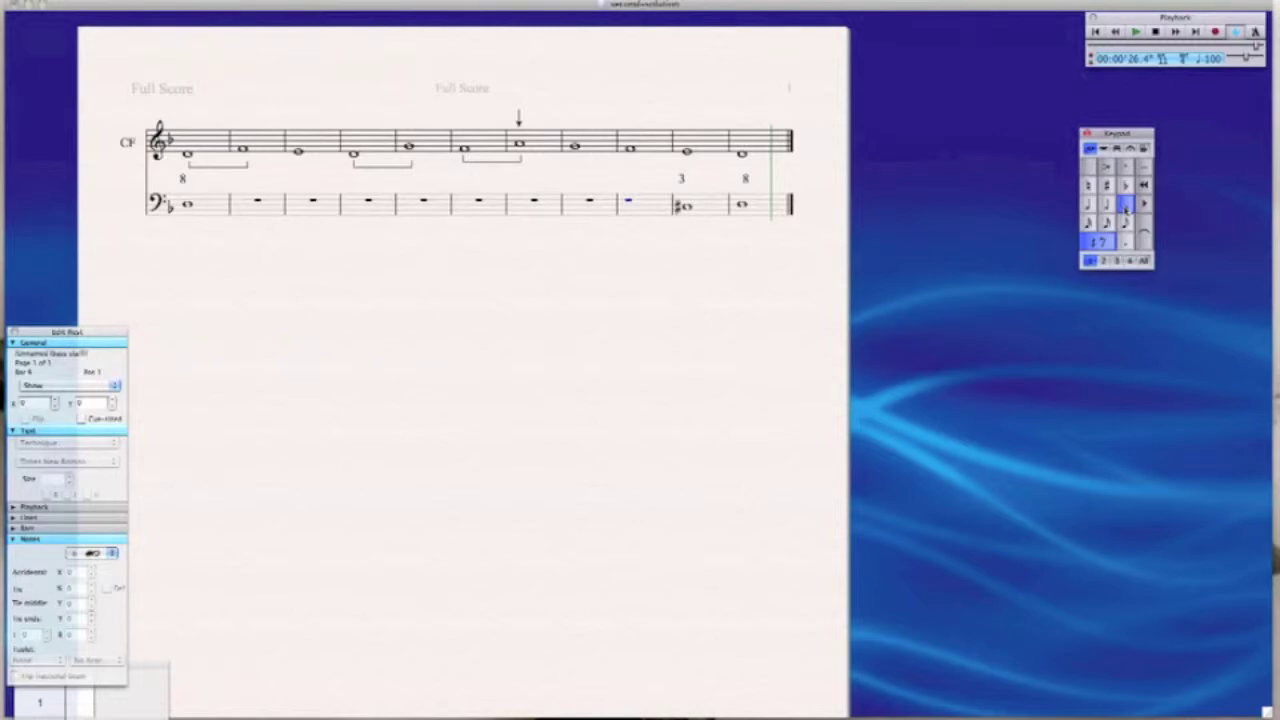
Step: Enter a whole note in bass bar 9 and adjust its pitch to a natural A
{"action": "key", "text": "f"}
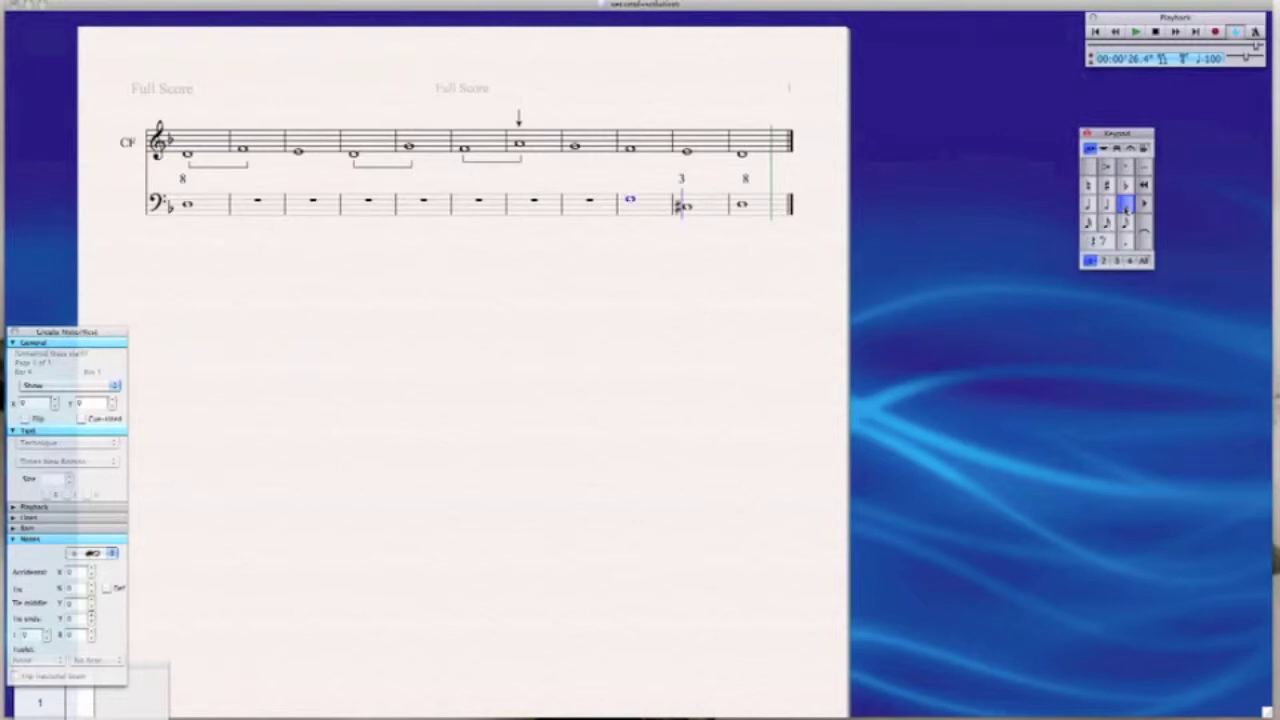
{"action": "key", "text": "Down"}
{"action": "key", "text": "Down"}
{"action": "key", "text": "Down"}
{"action": "key", "text": "Down"}
{"action": "left_click", "coordinate": [1090, 187]}
{"action": "key", "text": "Escape"}
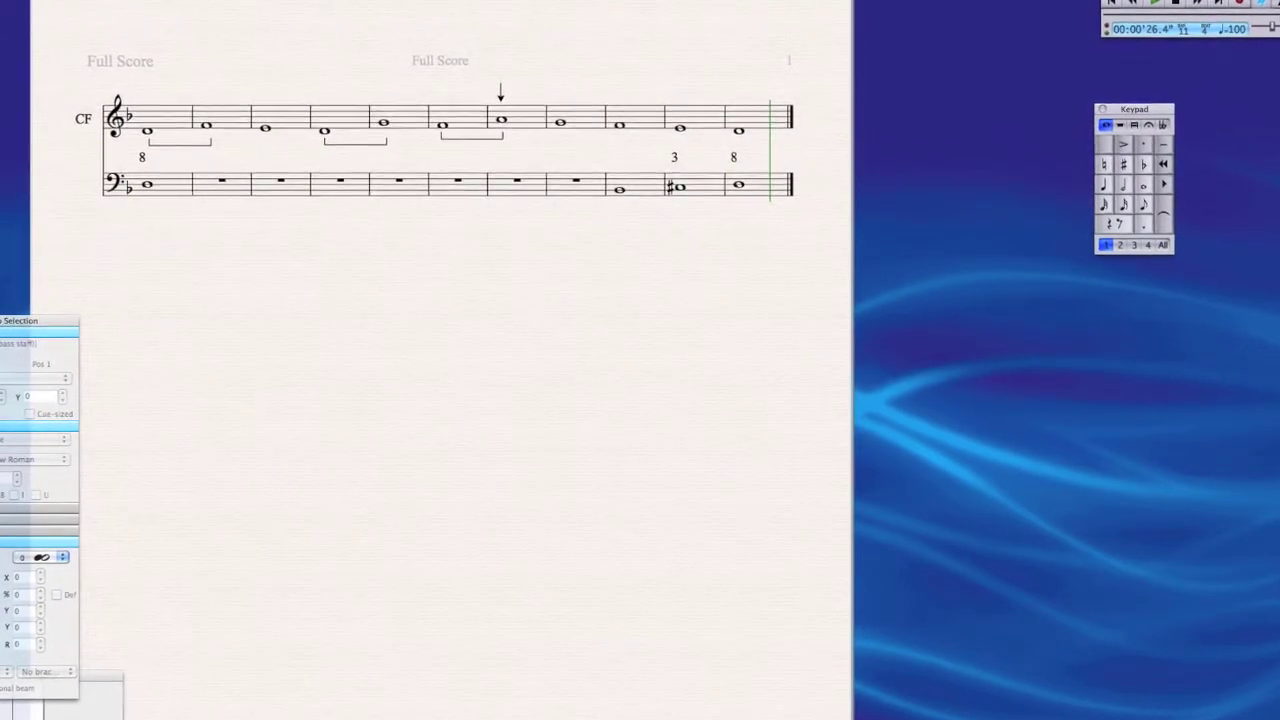
{"action": "left_click", "coordinate": [619, 189]}
{"action": "key", "text": "KP_7"}
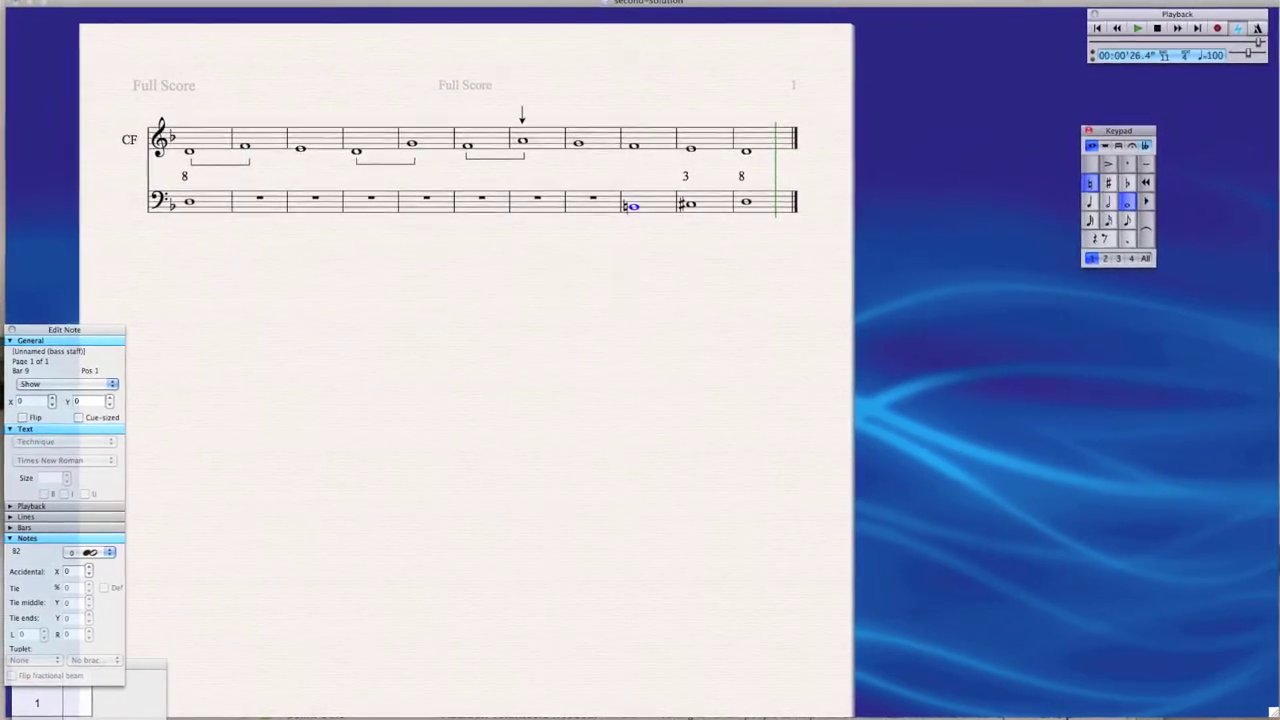
{"action": "key", "text": "Down"}
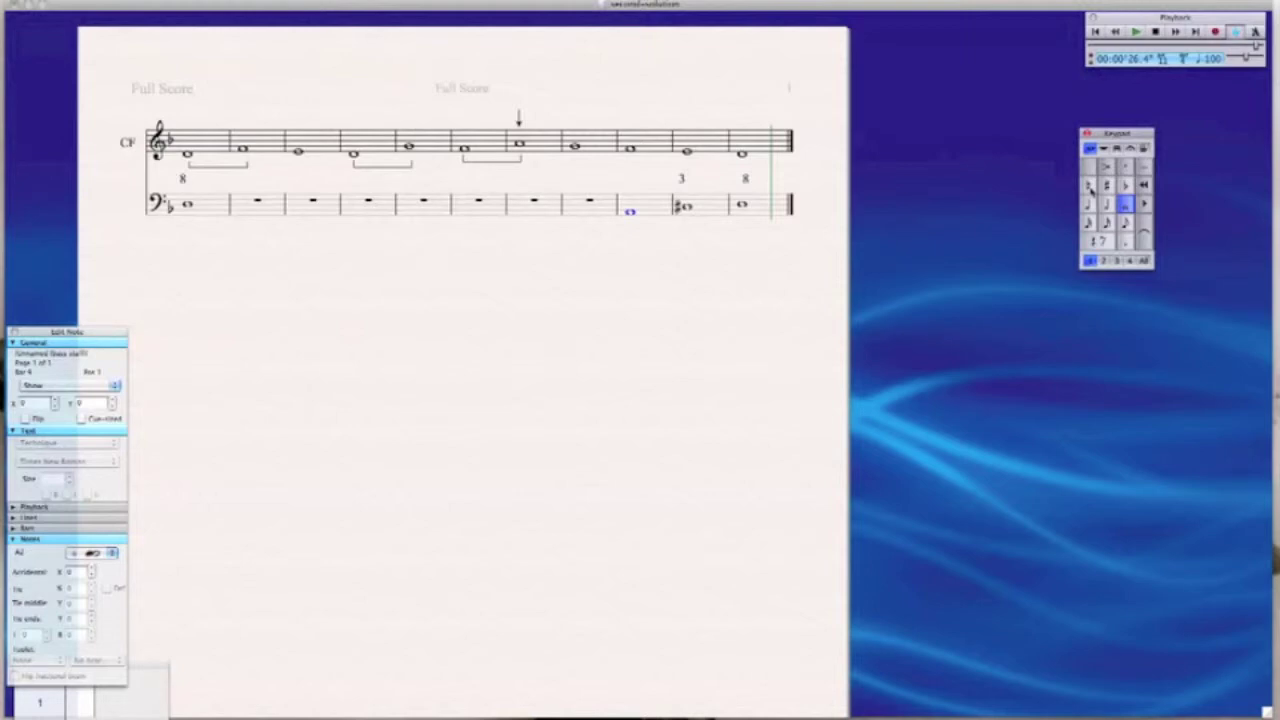
{"action": "key", "text": "d"}
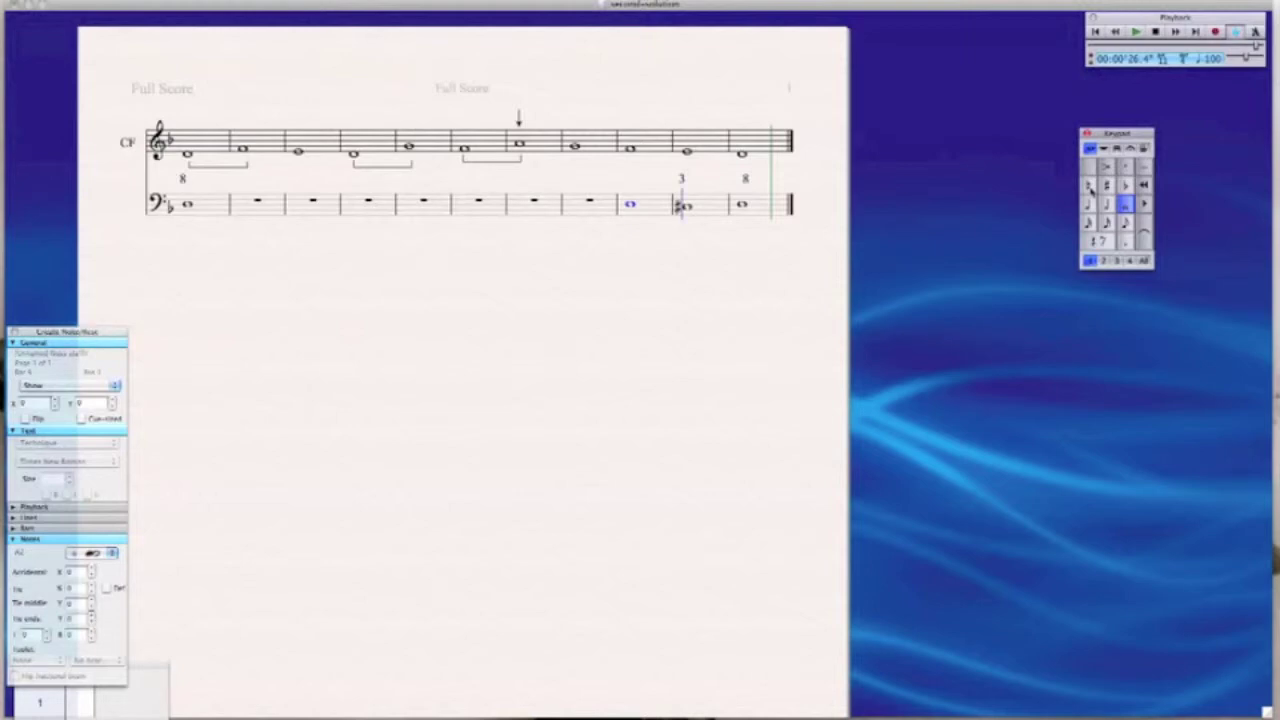
{"action": "key", "text": "Down"}
{"action": "key", "text": "Down"}
{"action": "key", "text": "Down"}
{"action": "key", "text": "Escape"}
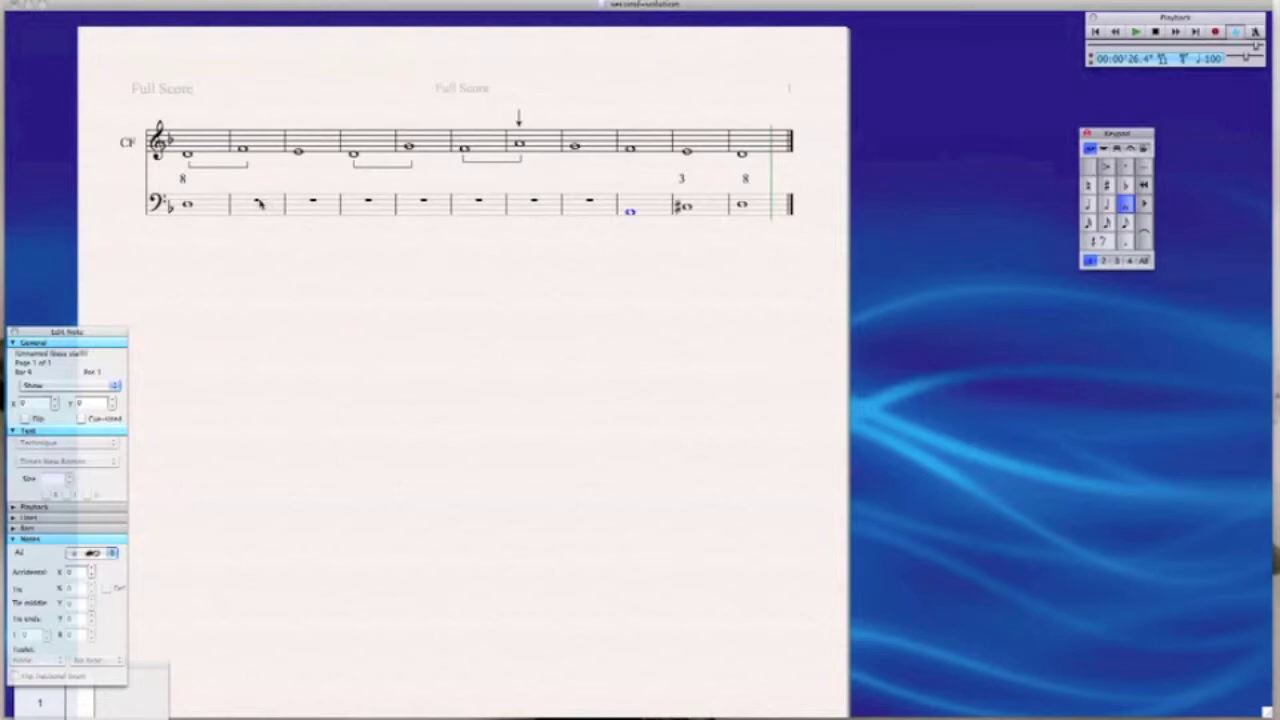
Step: Enter whole notes in bass bars 2 and 3
{"action": "left_click", "coordinate": [258, 203]}
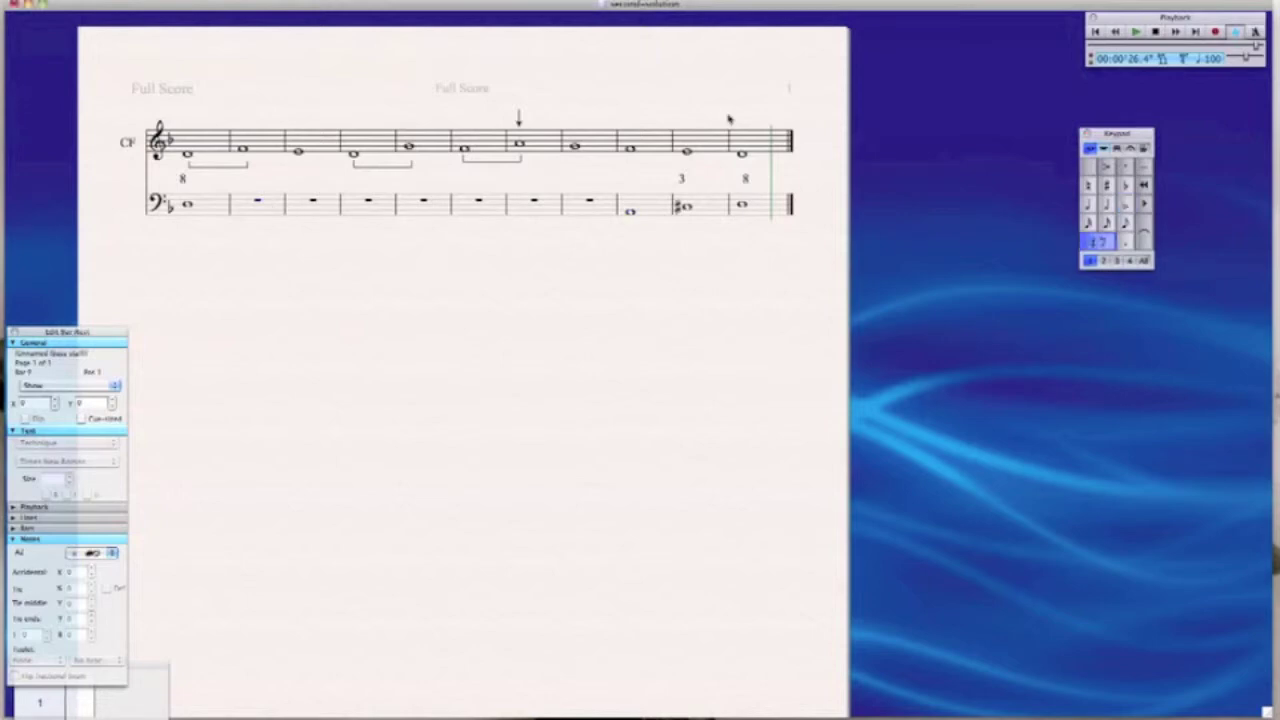
{"action": "left_click", "coordinate": [1126, 203]}
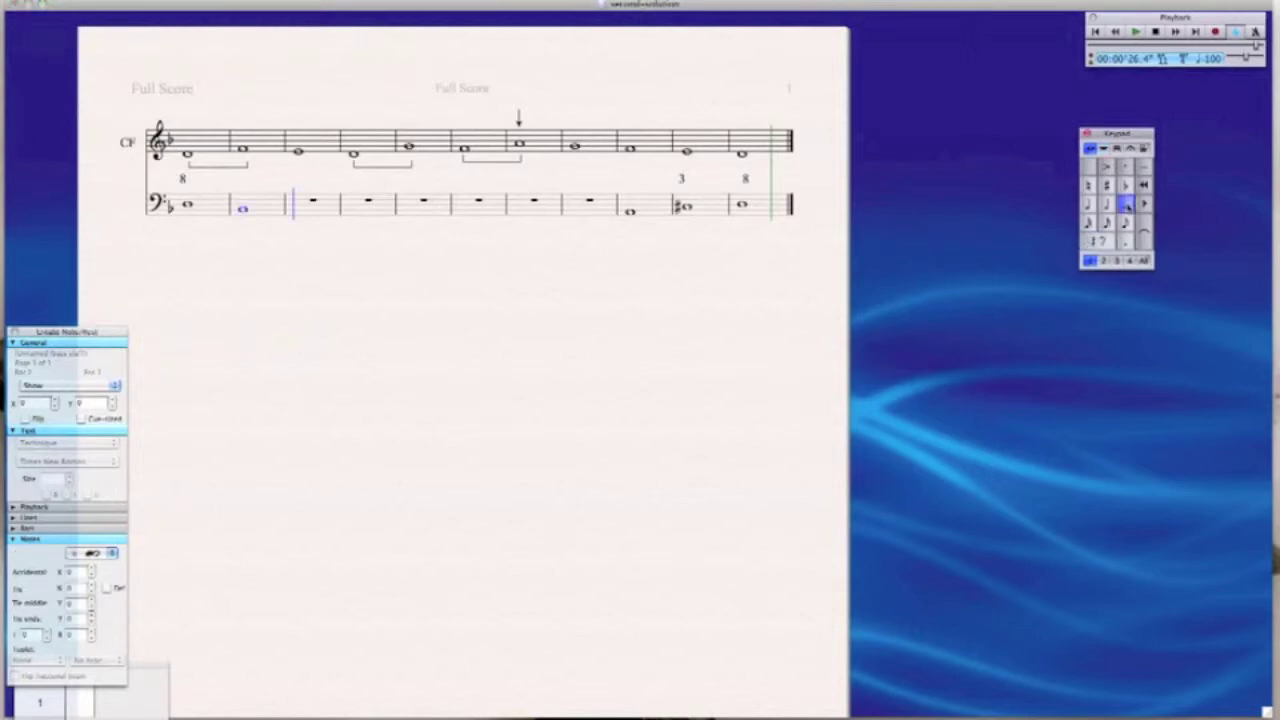
{"action": "key", "text": "c"}
{"action": "key", "text": "Escape"}
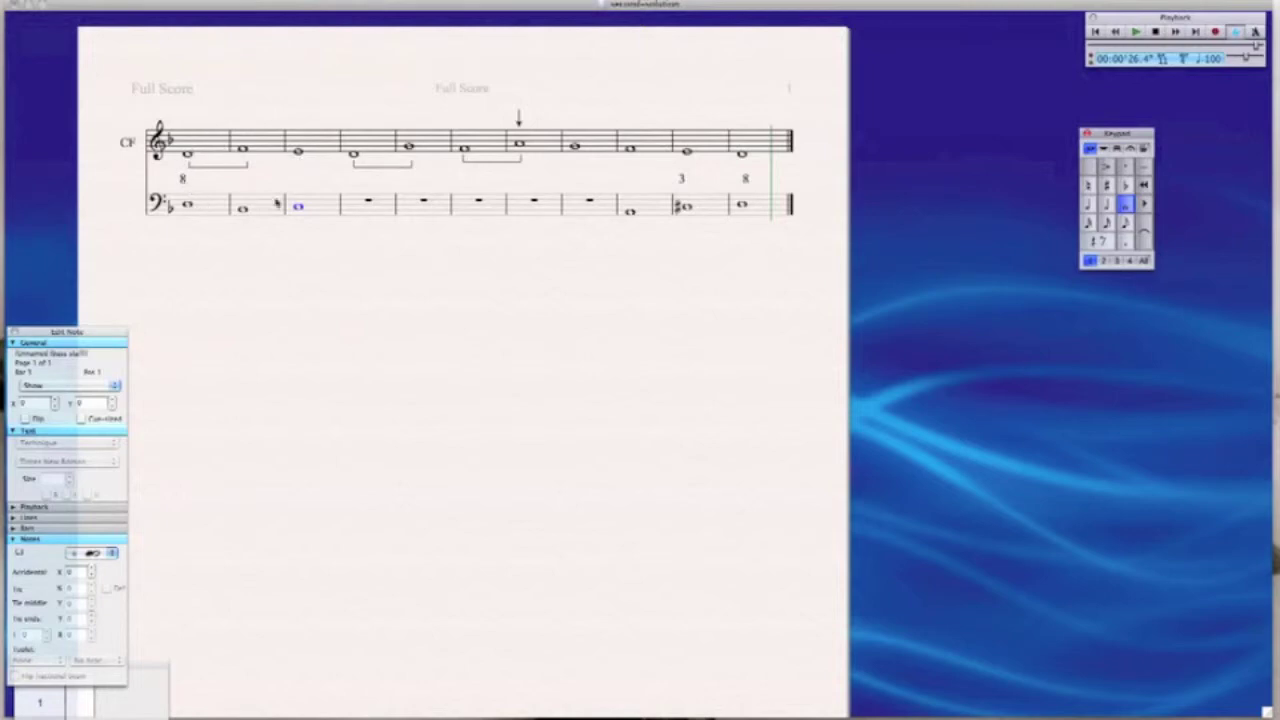
Step: Label bass bars 2 and 3 with intervals 5 and 3
{"action": "left_click", "coordinate": [242, 207]}
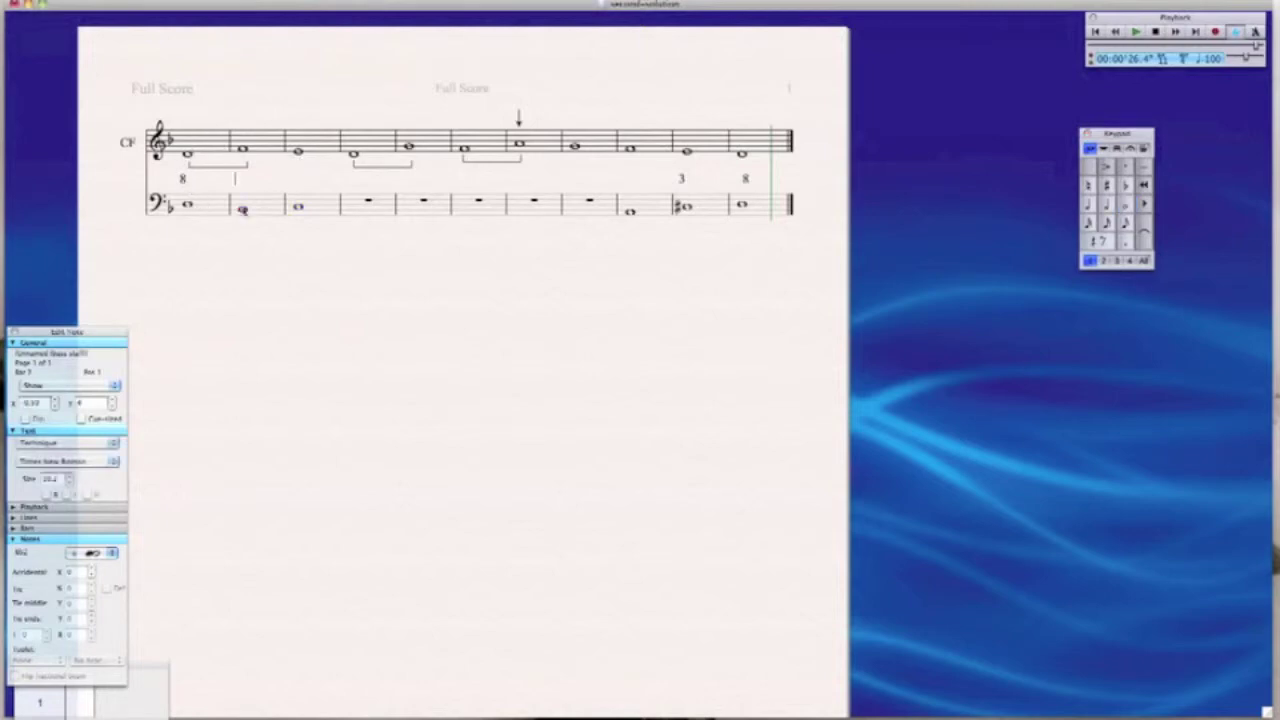
{"action": "type", "text": "5"}
{"action": "left_click", "coordinate": [282, 250]}
{"action": "left_click", "coordinate": [298, 207]}
{"action": "key", "text": "super+alt+f"}
{"action": "type", "text": "3"}
{"action": "left_click", "coordinate": [356, 292]}
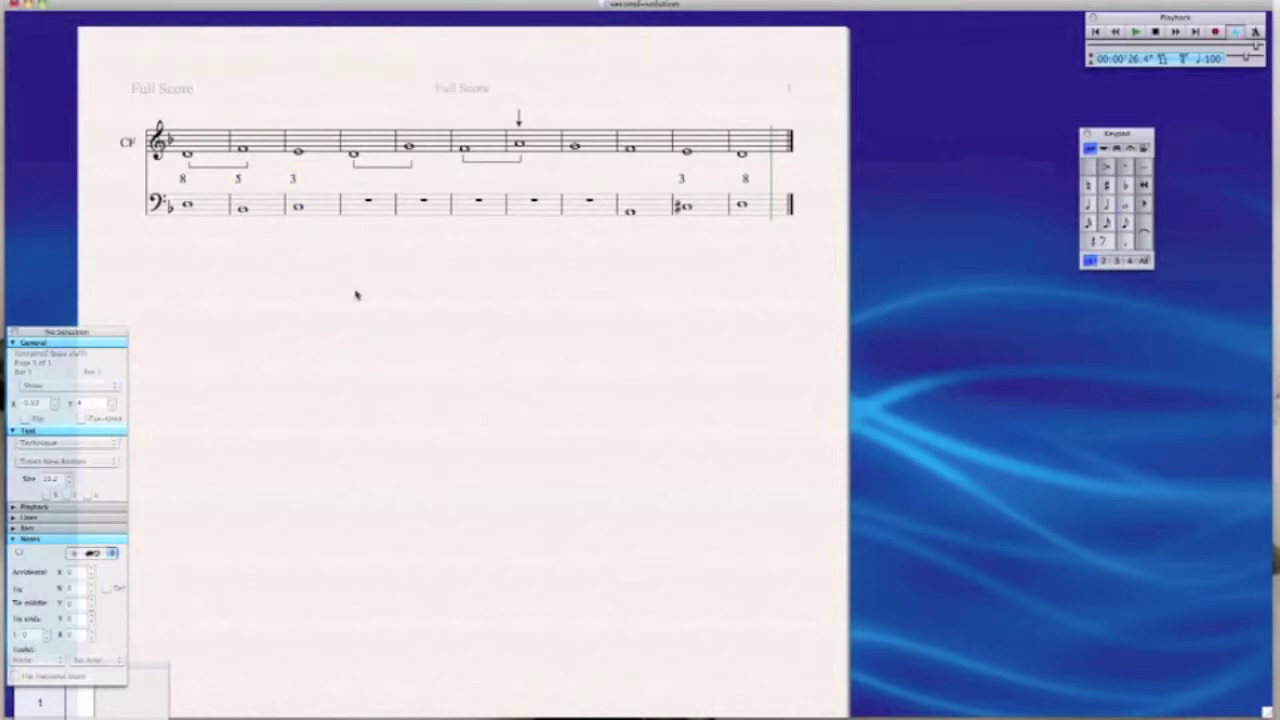
Step: Enter a whole note in bass bar 4 and raise it two steps
{"action": "left_click", "coordinate": [370, 204]}
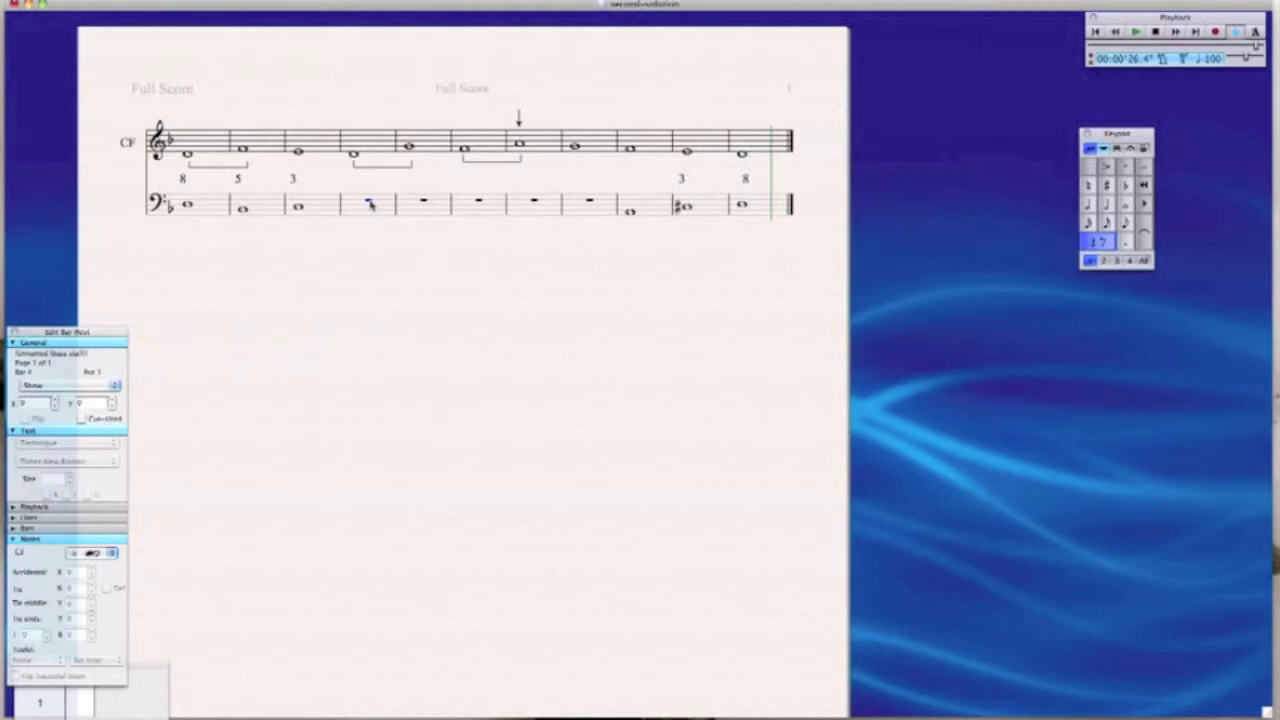
{"action": "left_click", "coordinate": [1124, 206]}
{"action": "key", "text": "b"}
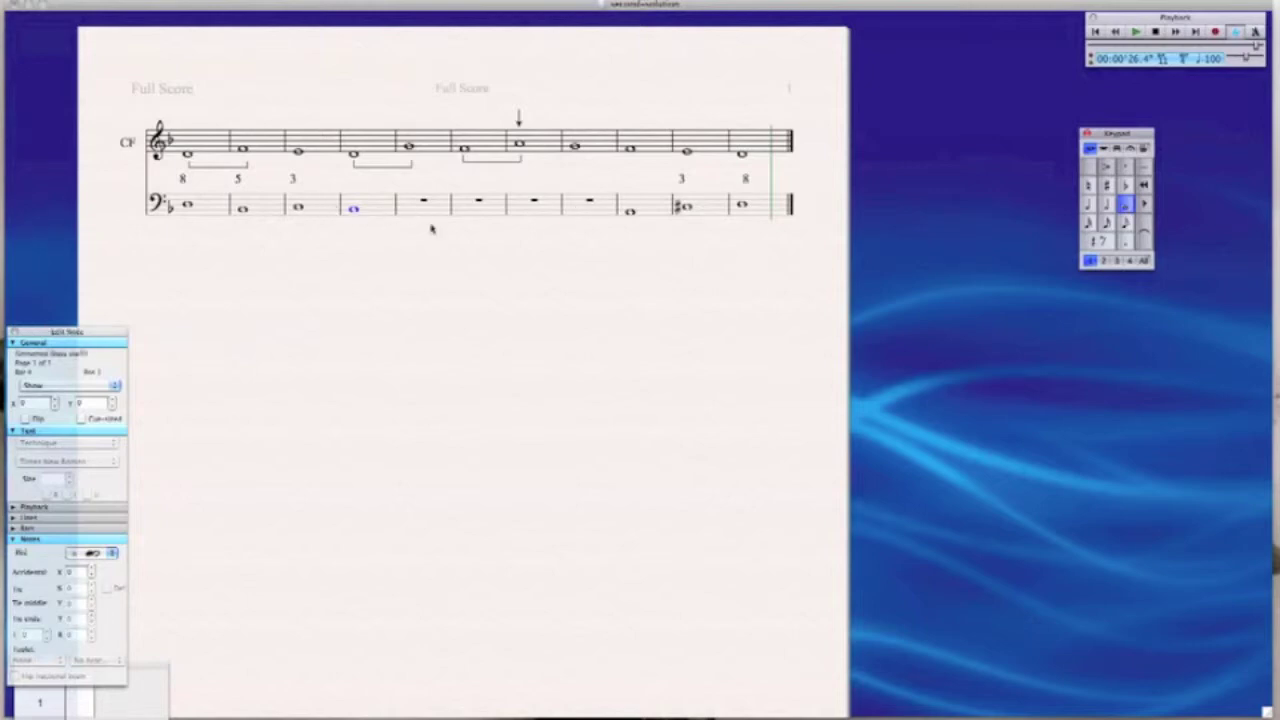
{"action": "left_click", "coordinate": [352, 209]}
{"action": "key", "text": "Up"}
{"action": "key", "text": "Up"}
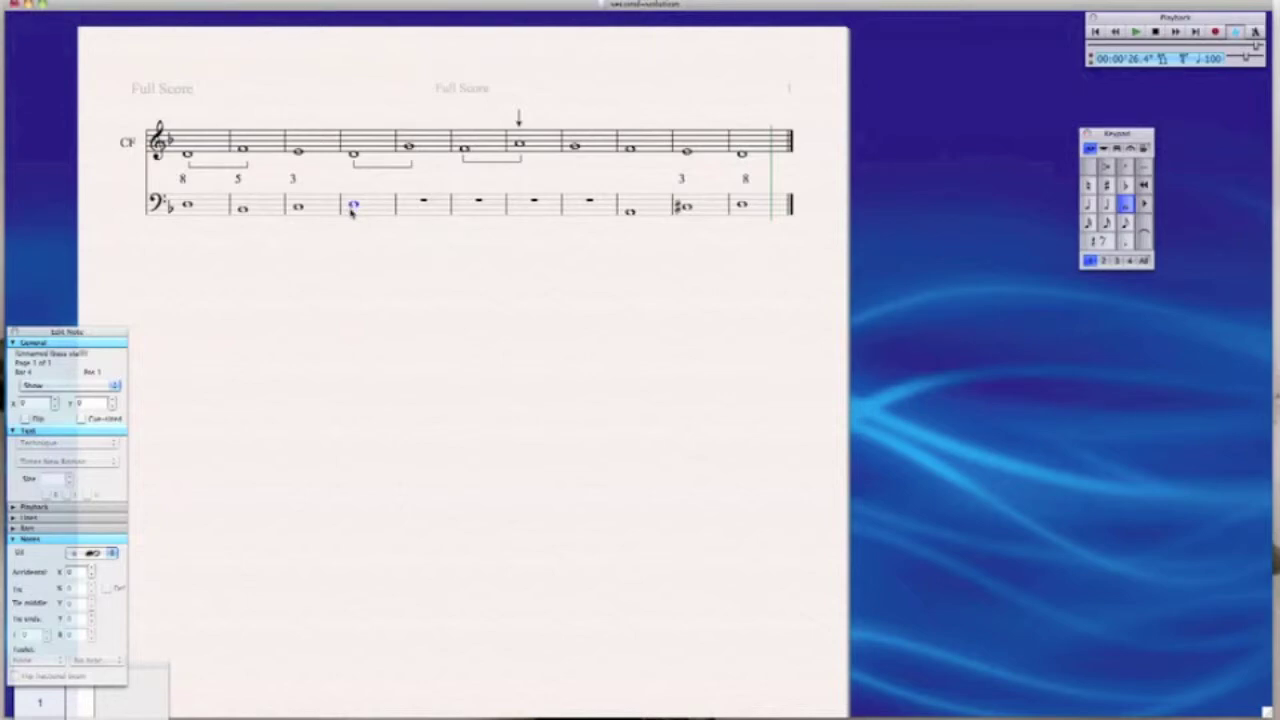
{"action": "key", "text": "Up"}
{"action": "key", "text": "Up"}
Step: Label bass bar 4 with interval 6
{"action": "key", "text": "super+alt+f"}
{"action": "type", "text": "6"}
{"action": "key", "text": "Escape"}
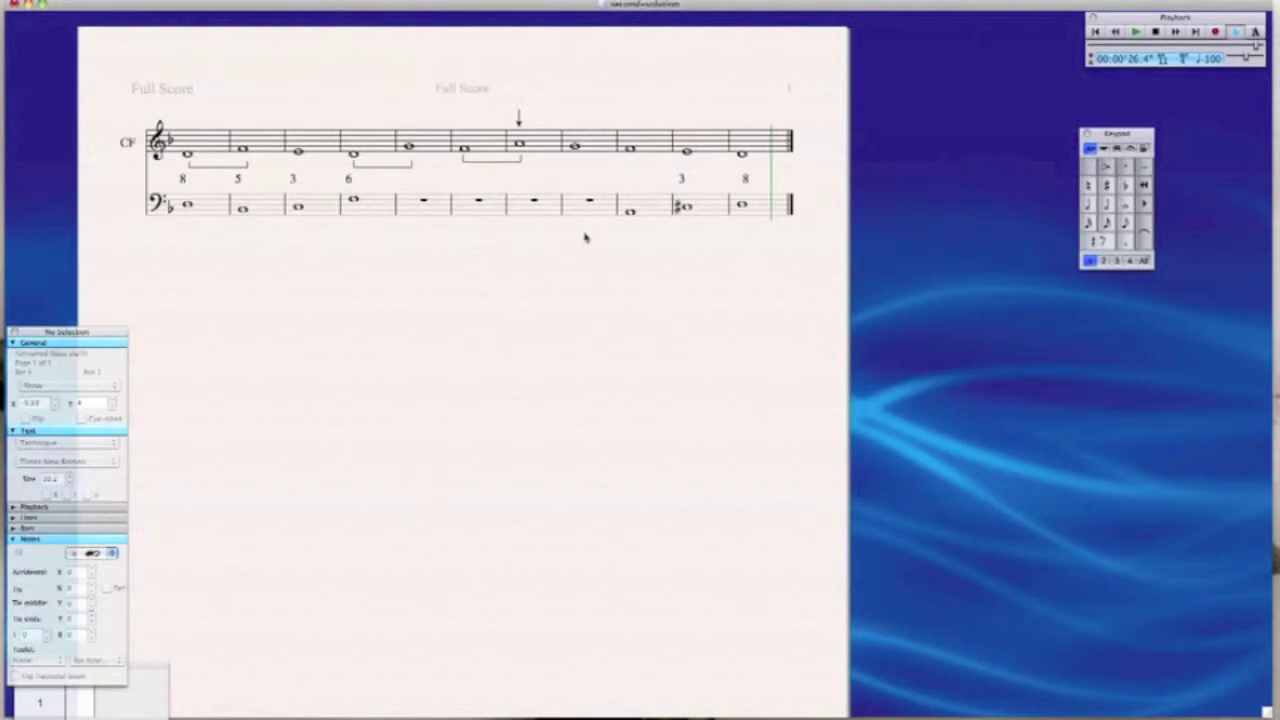
Step: Put a D whole note in bass bar 5 and label it 3
{"action": "left_click", "coordinate": [427, 208]}
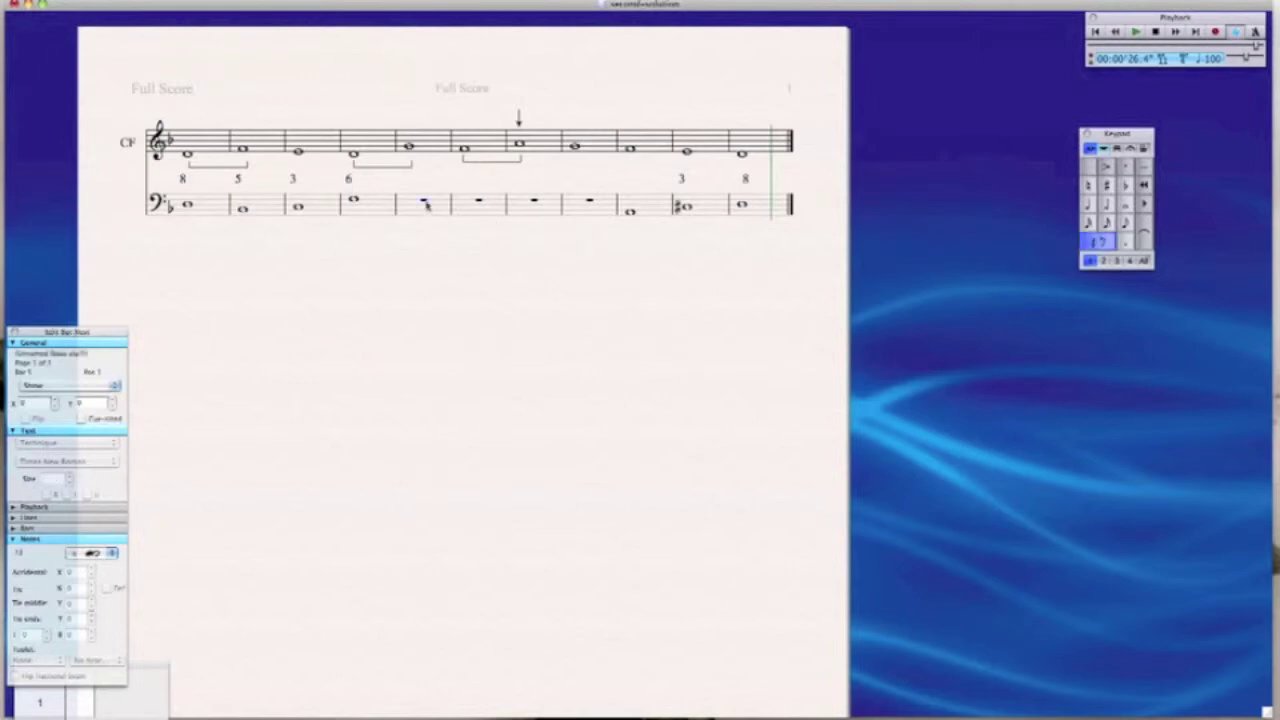
{"action": "left_click", "coordinate": [1127, 204]}
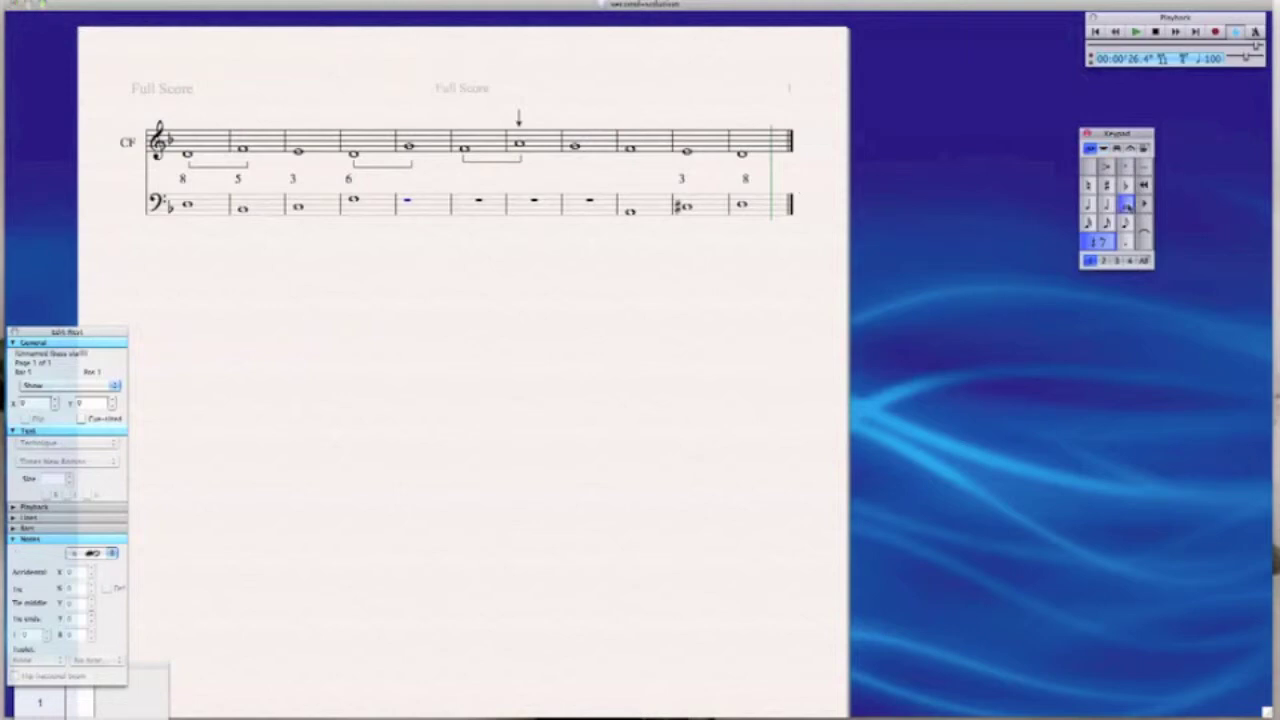
{"action": "key", "text": "d"}
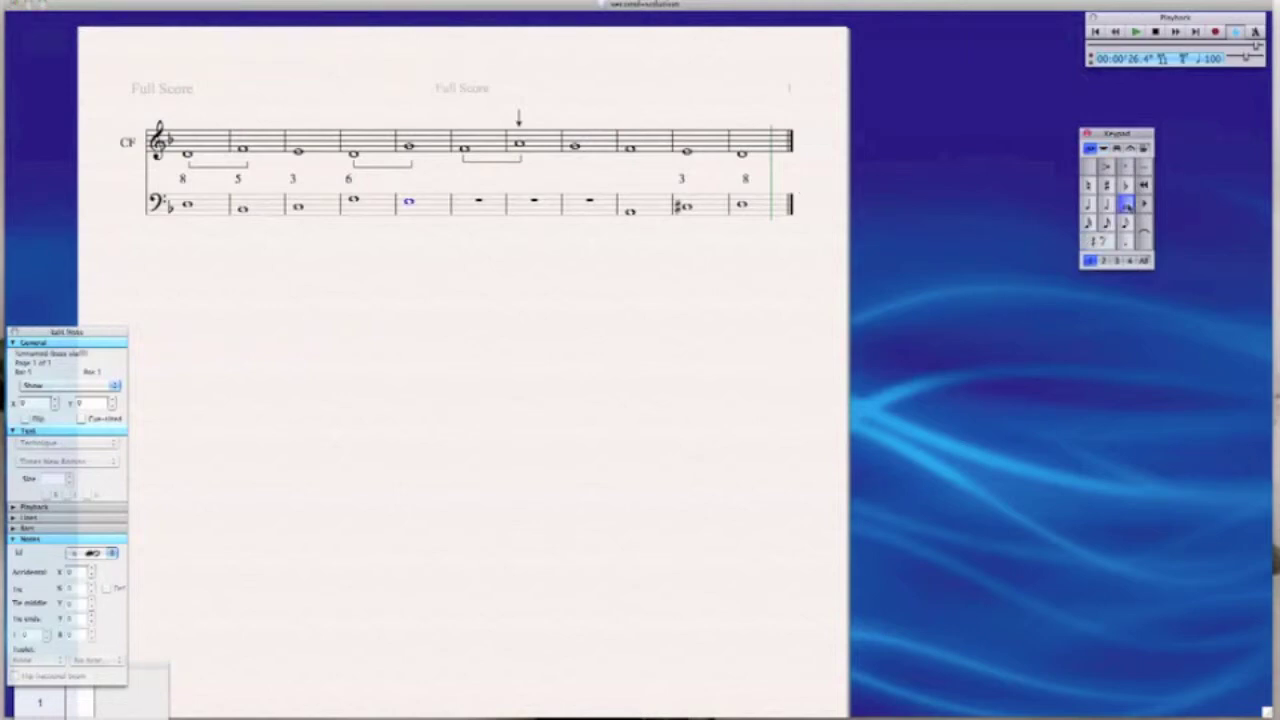
{"action": "key", "text": "super+alt+f"}
{"action": "type", "text": "3"}
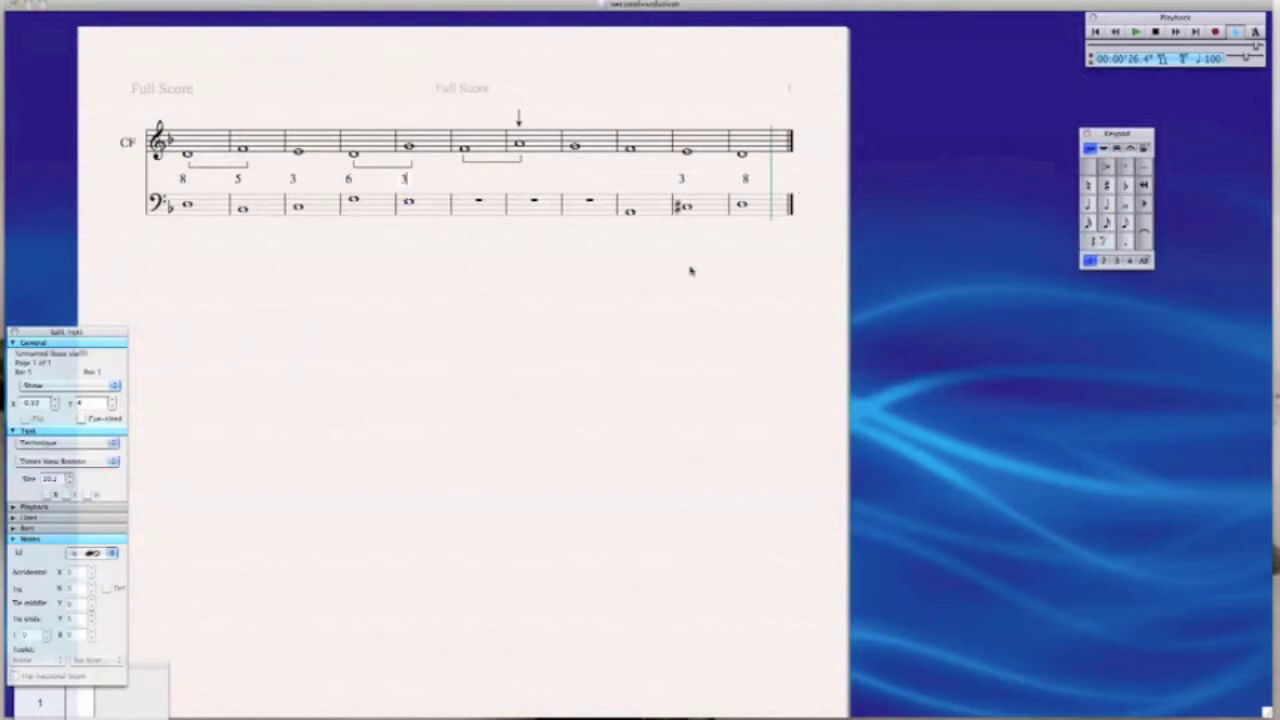
Step: Put a D whole note in bass bar 6 and label it 3
{"action": "left_click", "coordinate": [480, 203]}
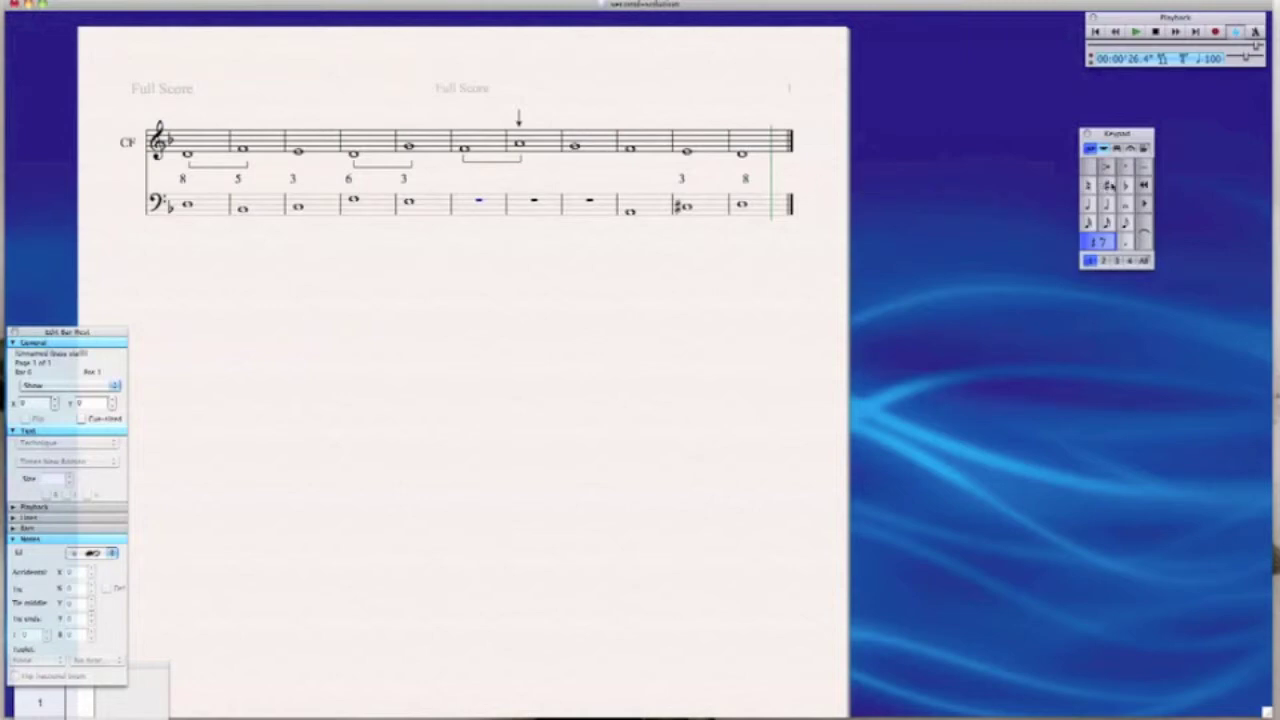
{"action": "left_click", "coordinate": [1125, 204]}
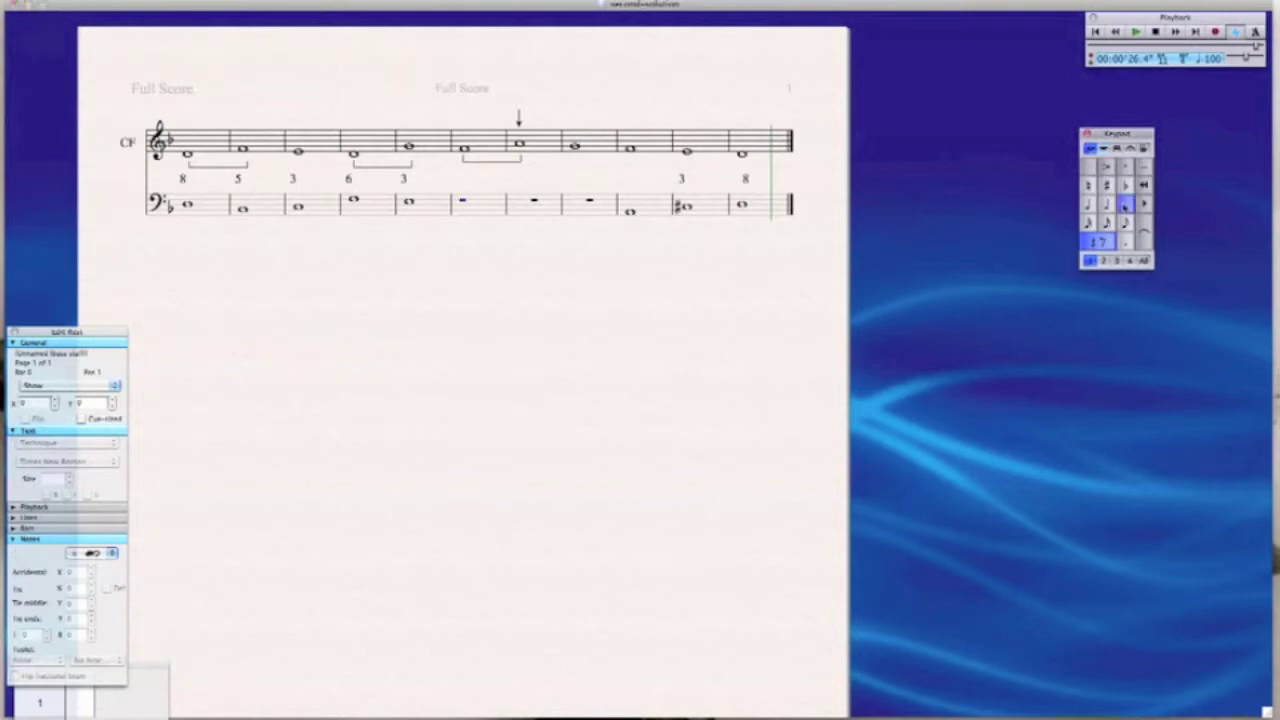
{"action": "key", "text": "d"}
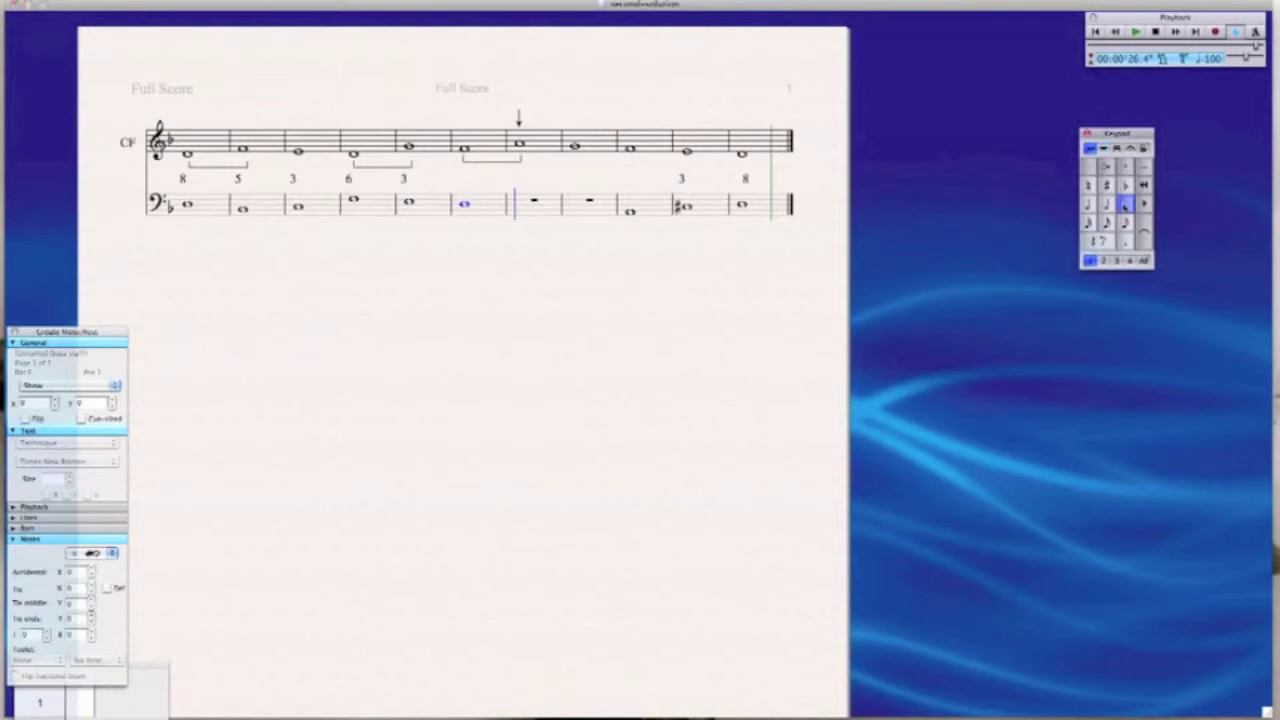
{"action": "key", "text": "Escape"}
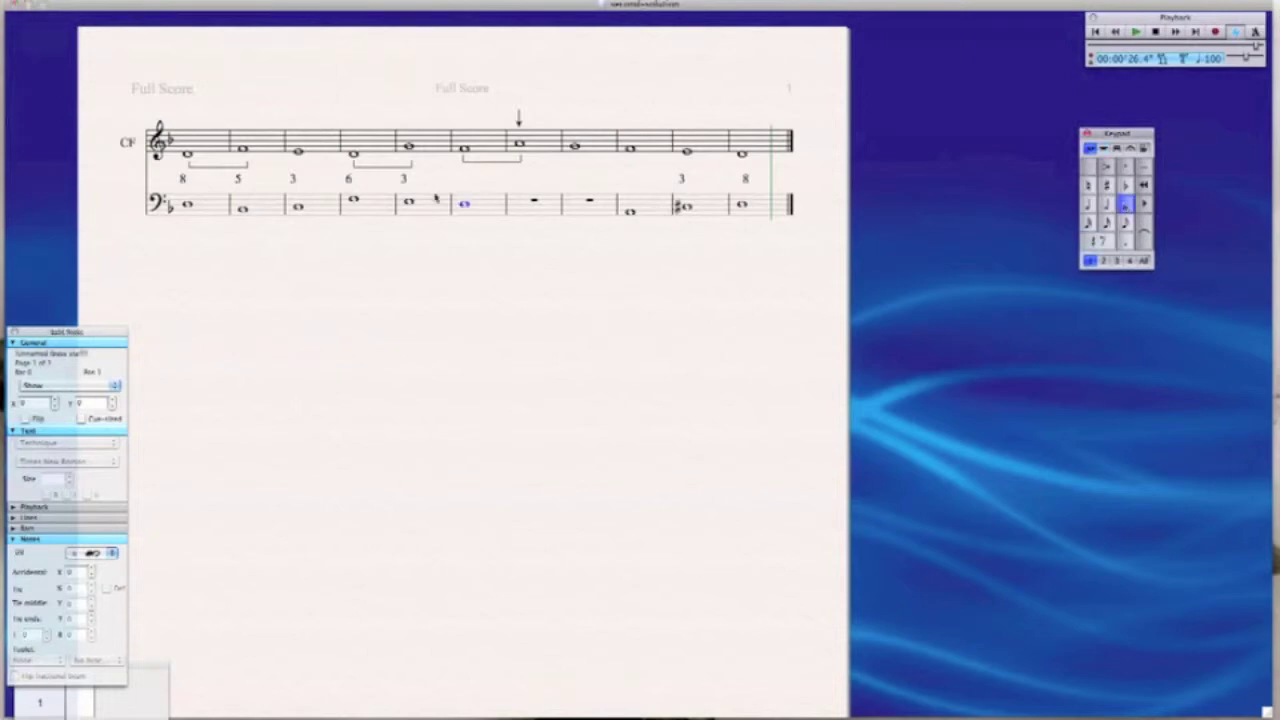
{"action": "key", "text": "super+alt+f"}
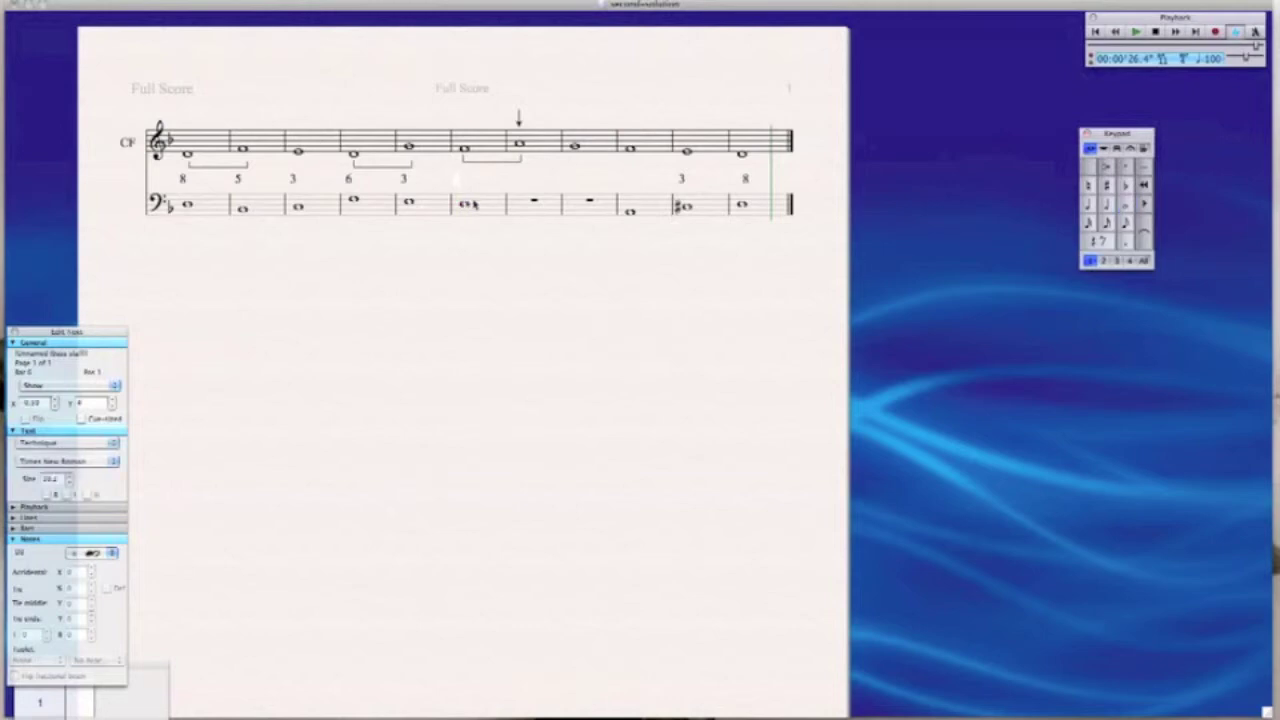
{"action": "type", "text": "3"}
{"action": "key", "text": "Escape"}
{"action": "key", "text": "Escape"}
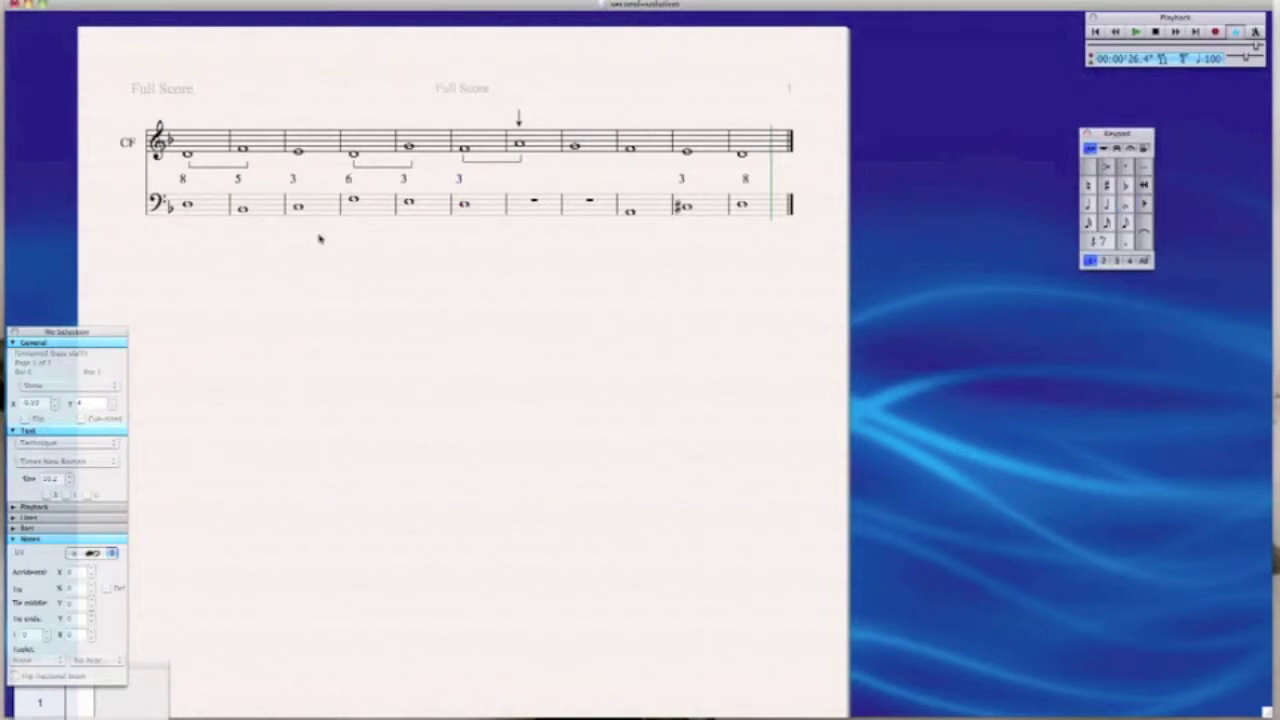
{"action": "left_click", "coordinate": [537, 205]}
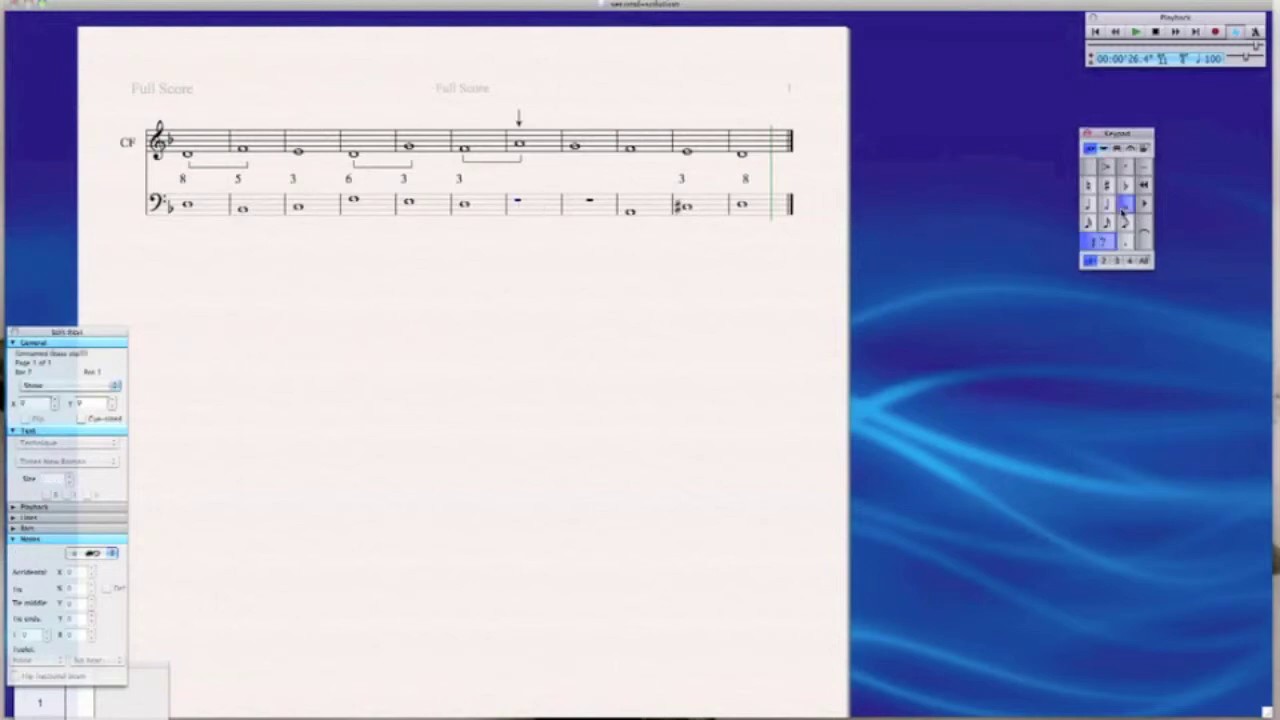
Step: Enter a C whole note in bass bar 7 and label it 6
{"action": "key", "text": "c"}
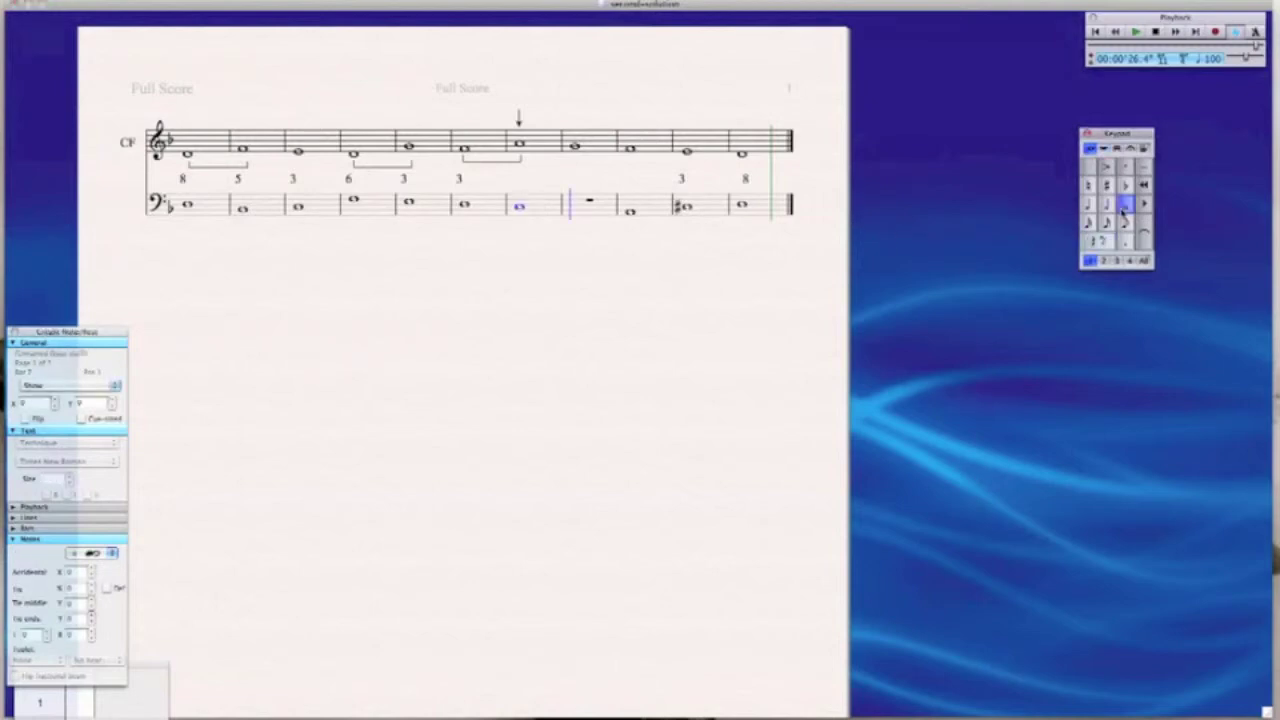
{"action": "key", "text": "Escape"}
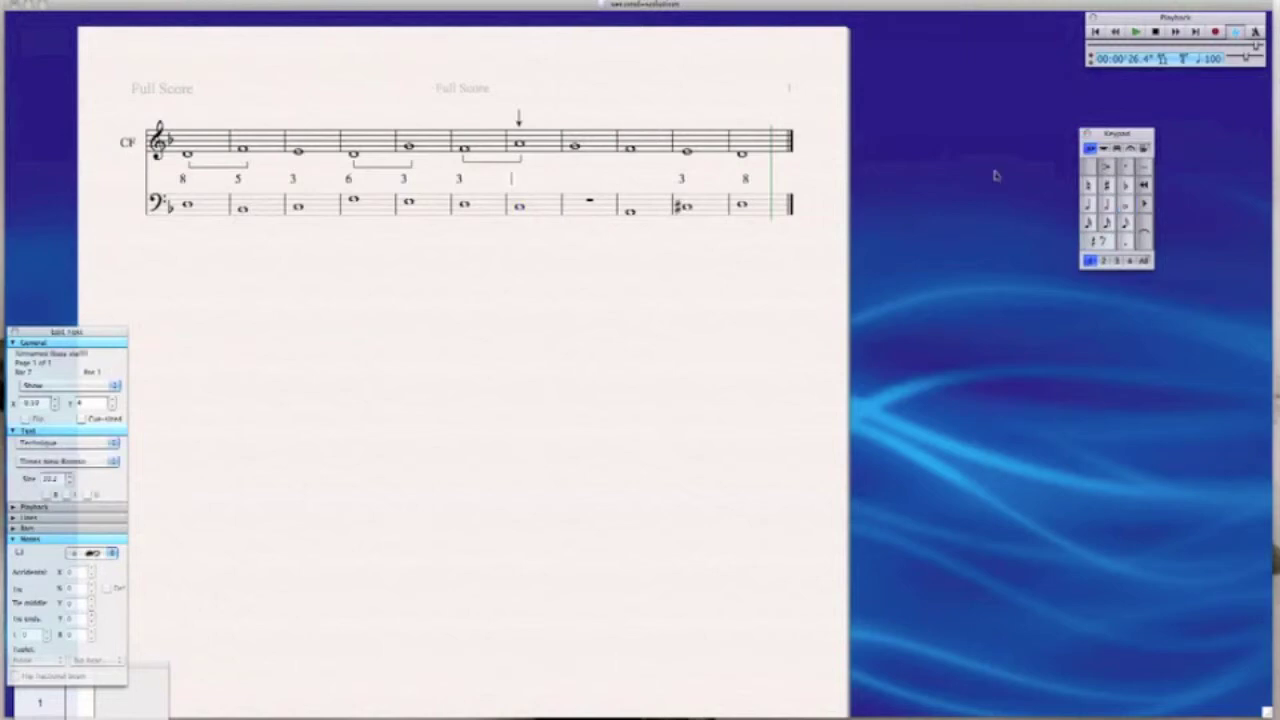
{"action": "type", "text": "6"}
{"action": "left_click", "coordinate": [598, 255]}
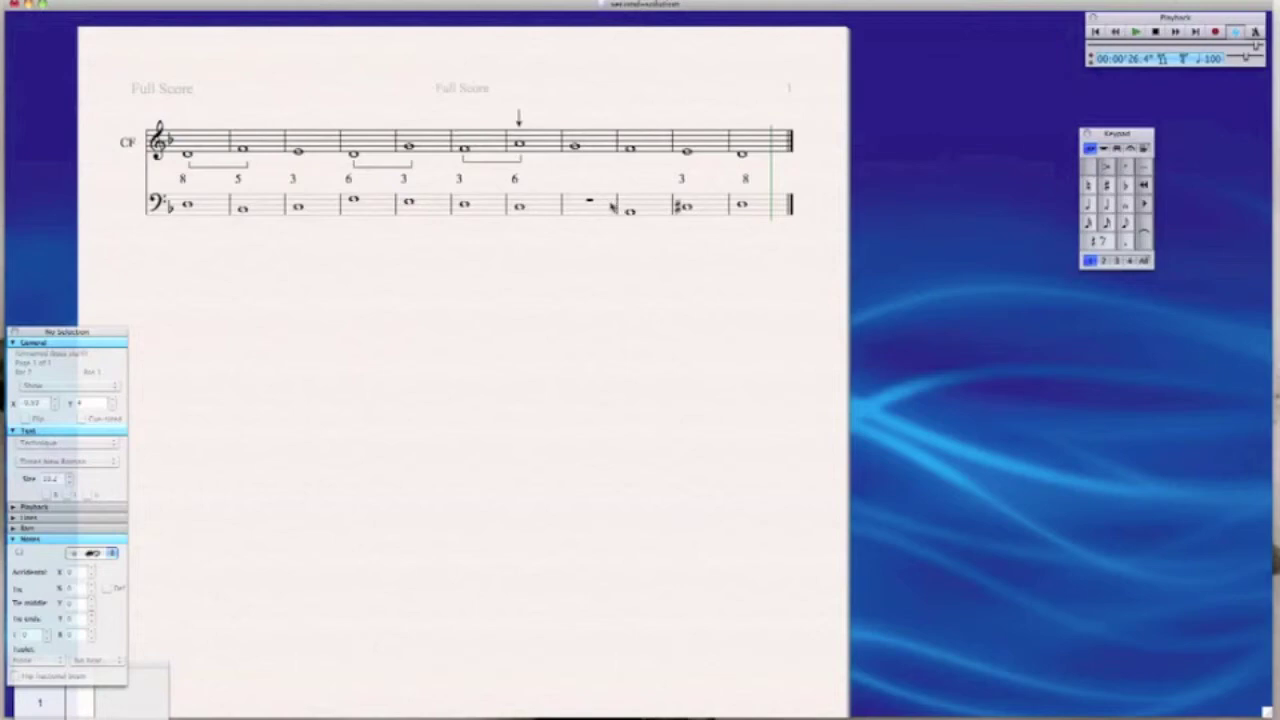
Step: Enter a whole note in bass bar 8, raise its pitch, and label it 3
{"action": "left_click", "coordinate": [591, 203]}
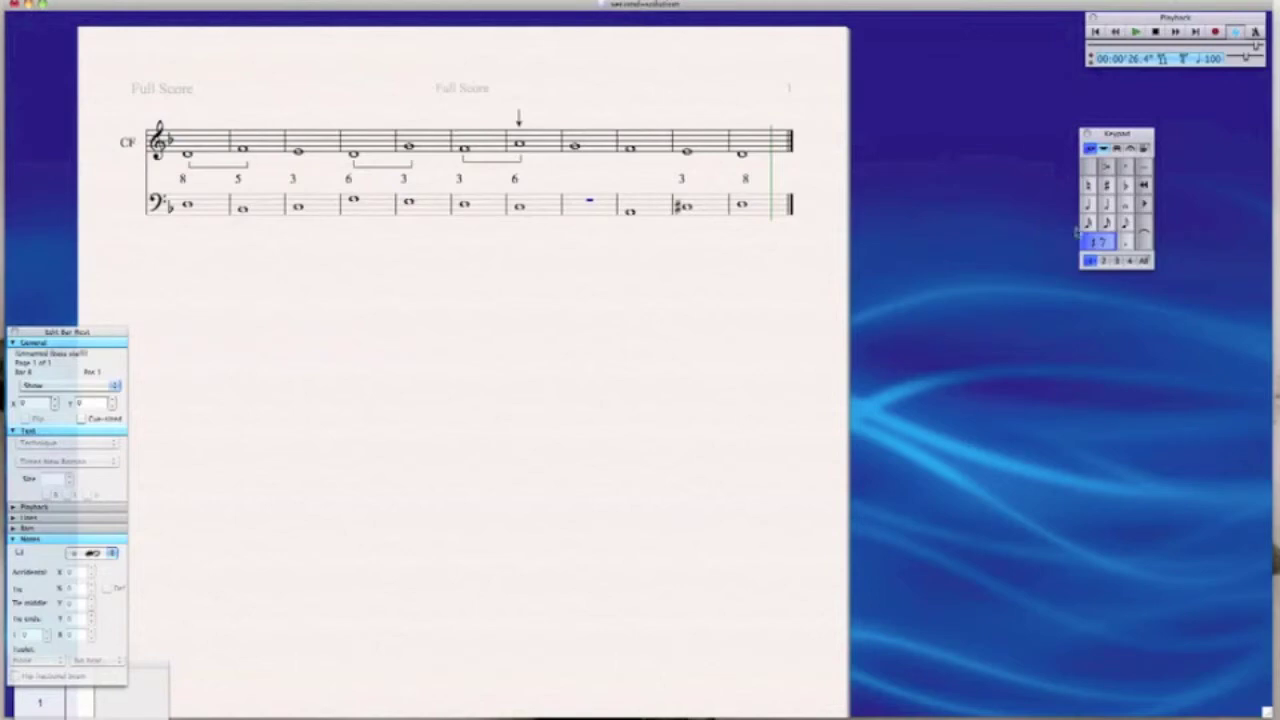
{"action": "left_click", "coordinate": [1126, 204]}
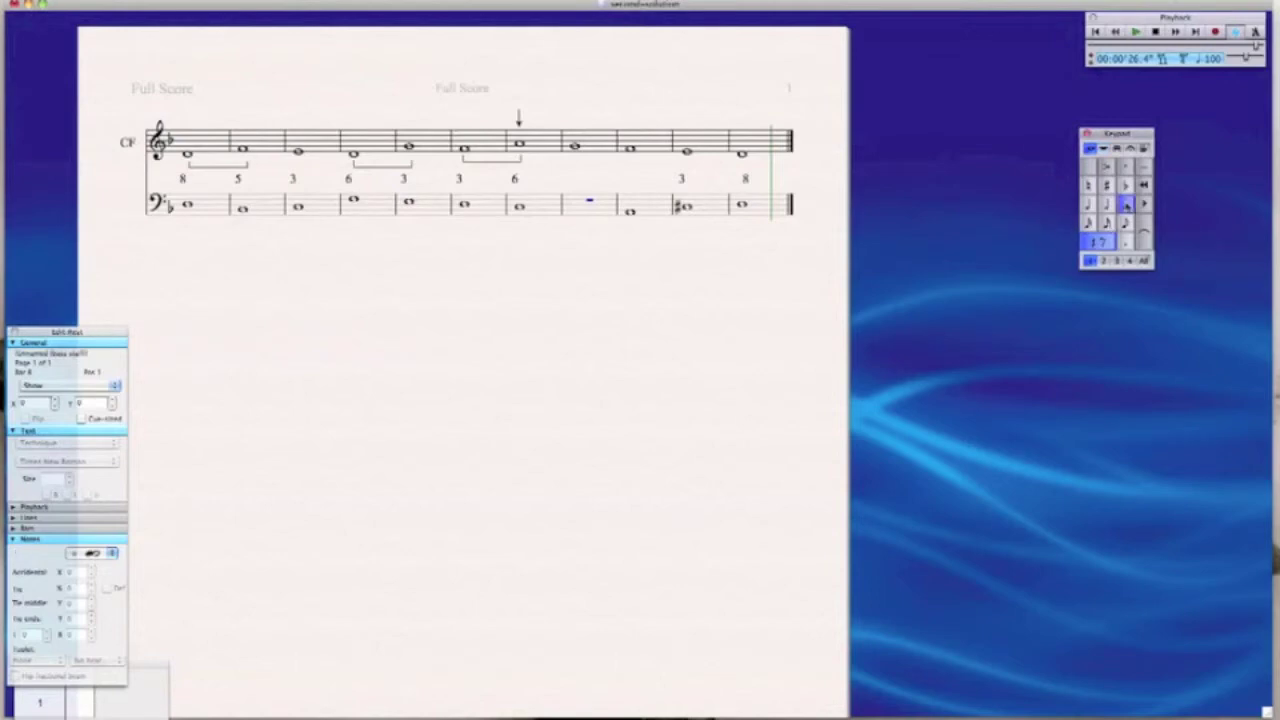
{"action": "key", "text": "b"}
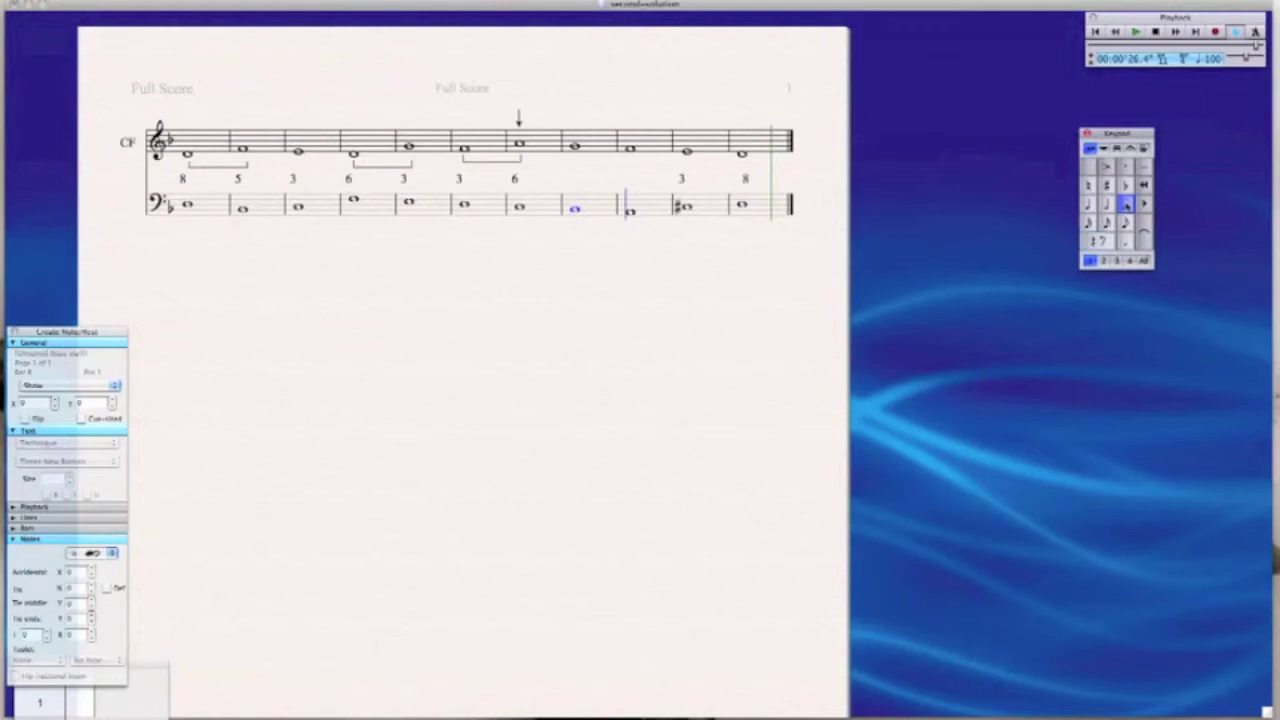
{"action": "key", "text": "Escape"}
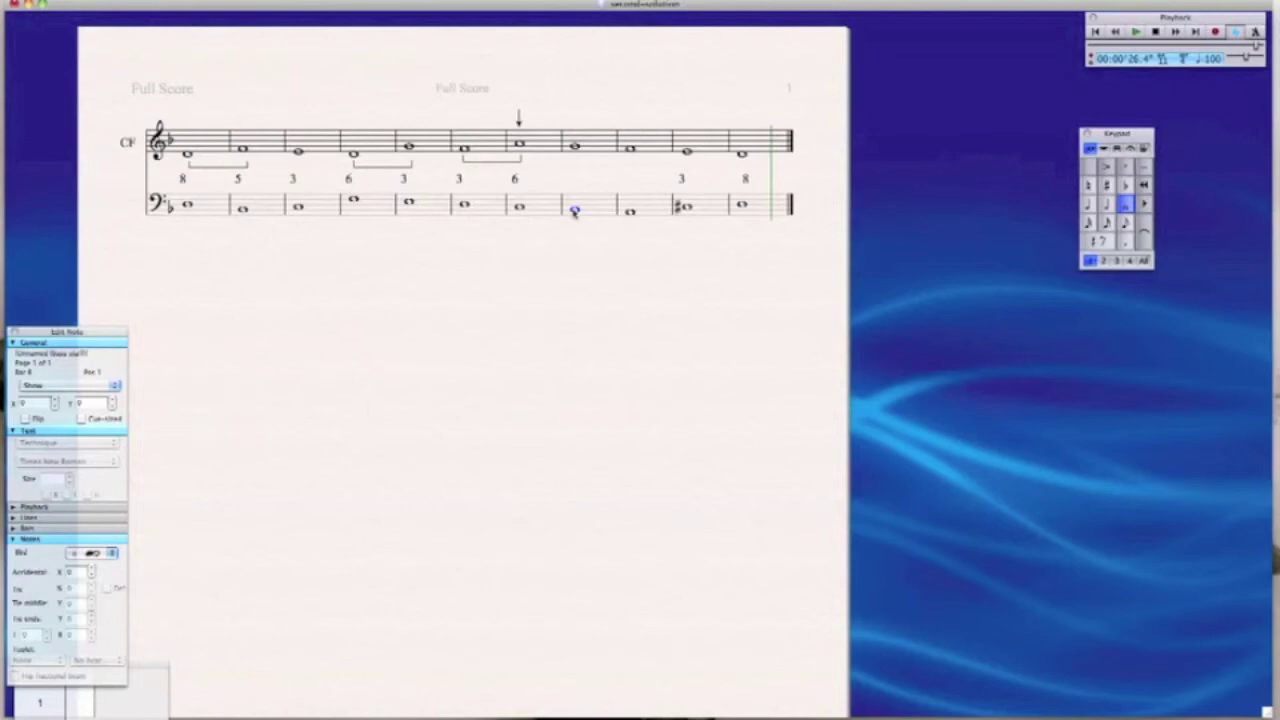
{"action": "key", "text": "Up"}
{"action": "key", "text": "Up"}
{"action": "key", "text": "Up"}
{"action": "key", "text": "super+alt+b"}
{"action": "type", "text": "3"}
{"action": "key", "text": "Escape"}
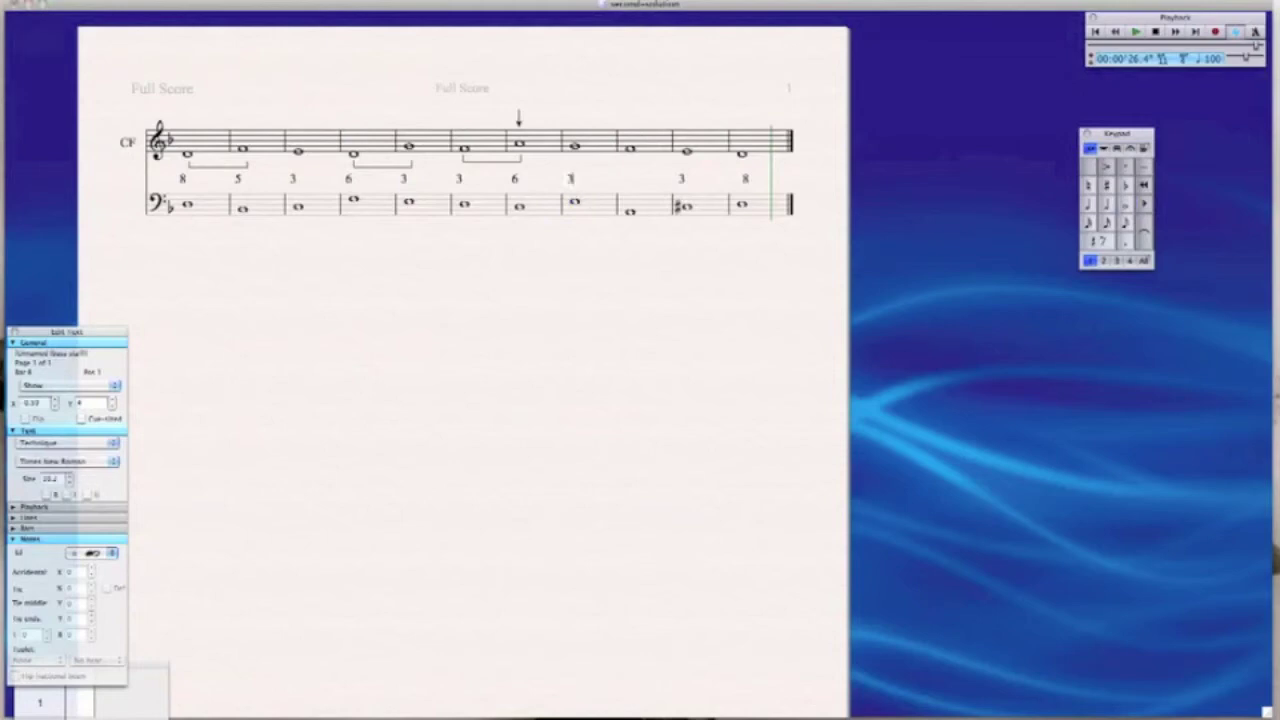
Step: Label the bar 9 bass note with interval 6, then bring up Force Quit Applications
{"action": "left_click", "coordinate": [631, 213]}
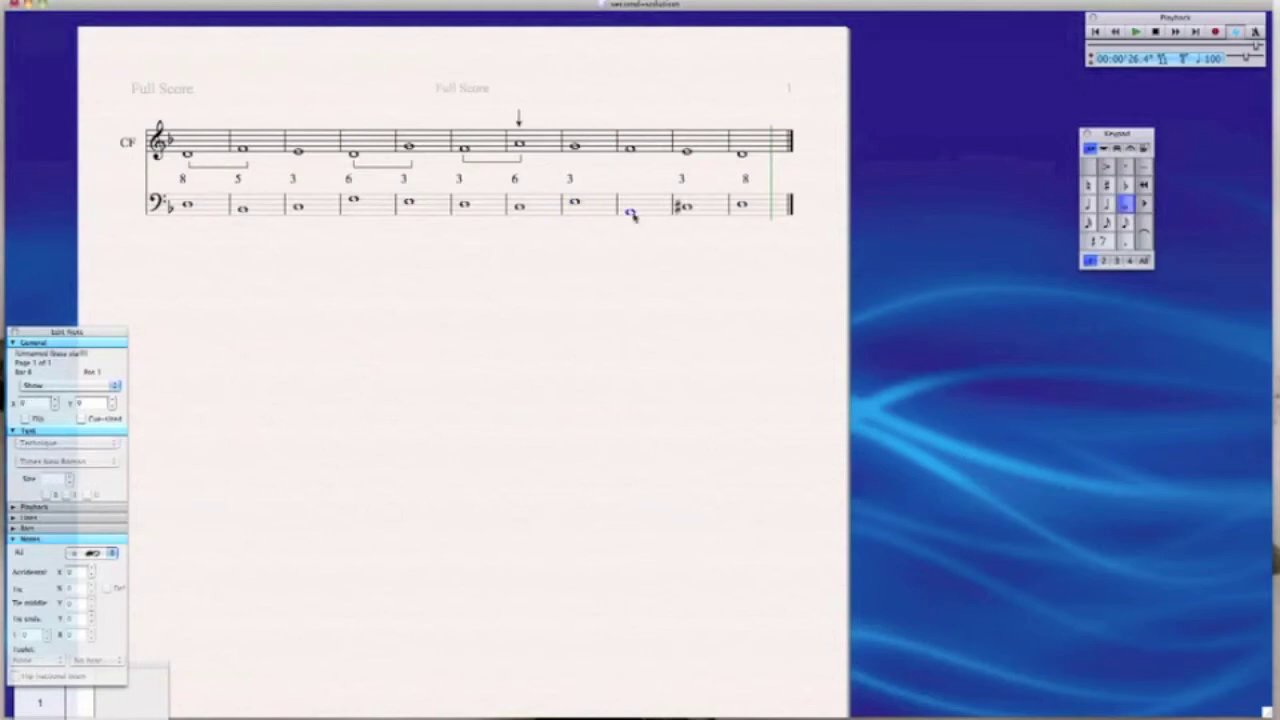
{"action": "key", "text": "super+alt+b"}
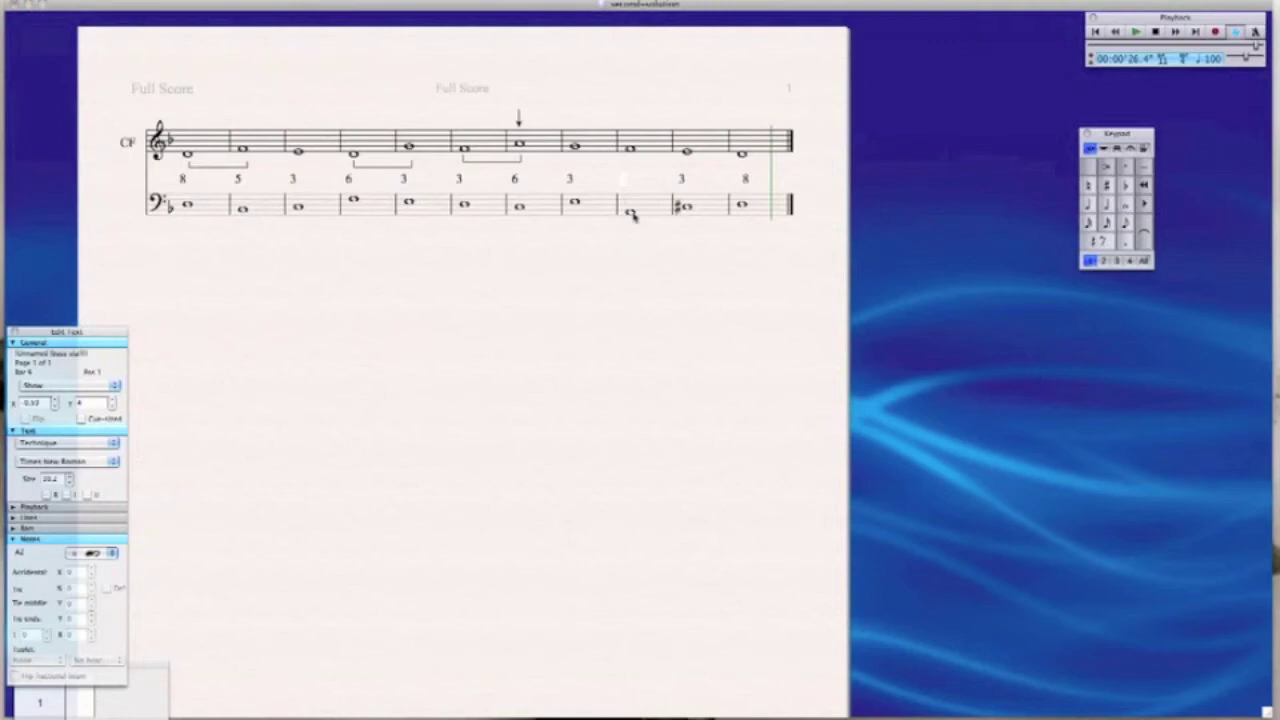
{"action": "type", "text": "6"}
{"action": "key", "text": "Escape"}
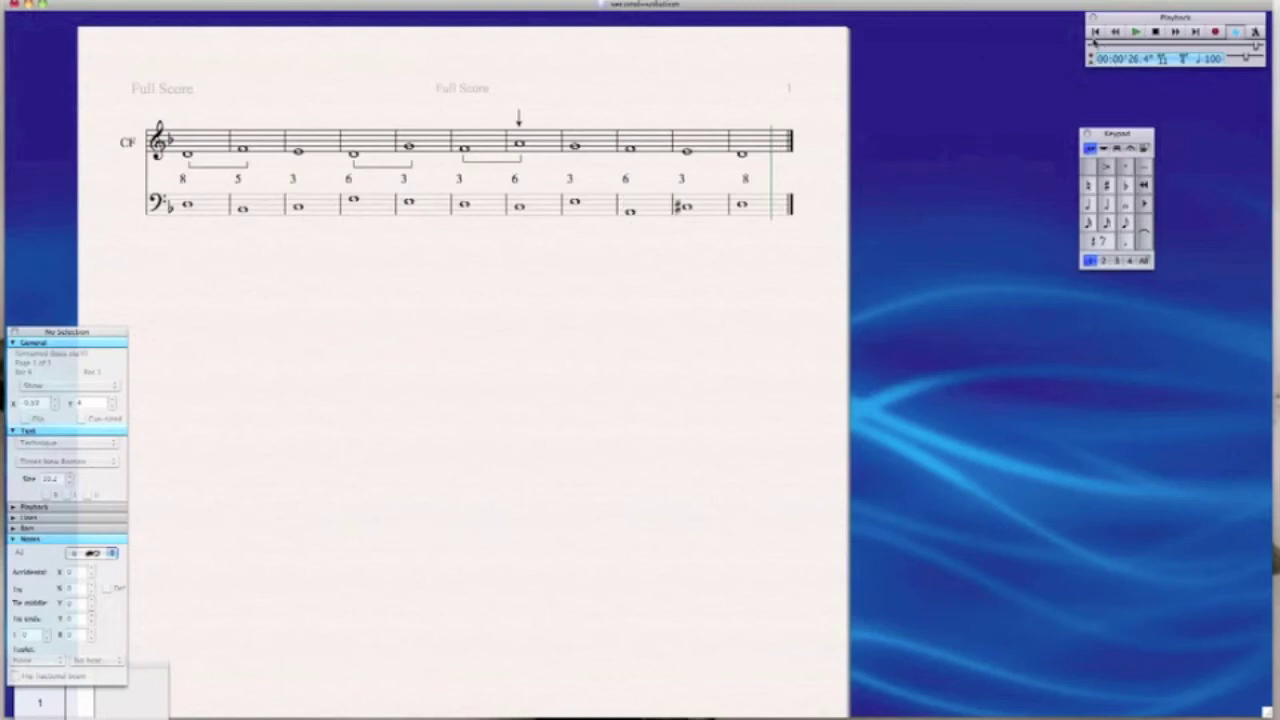
{"action": "key", "text": "super+alt+Escape"}
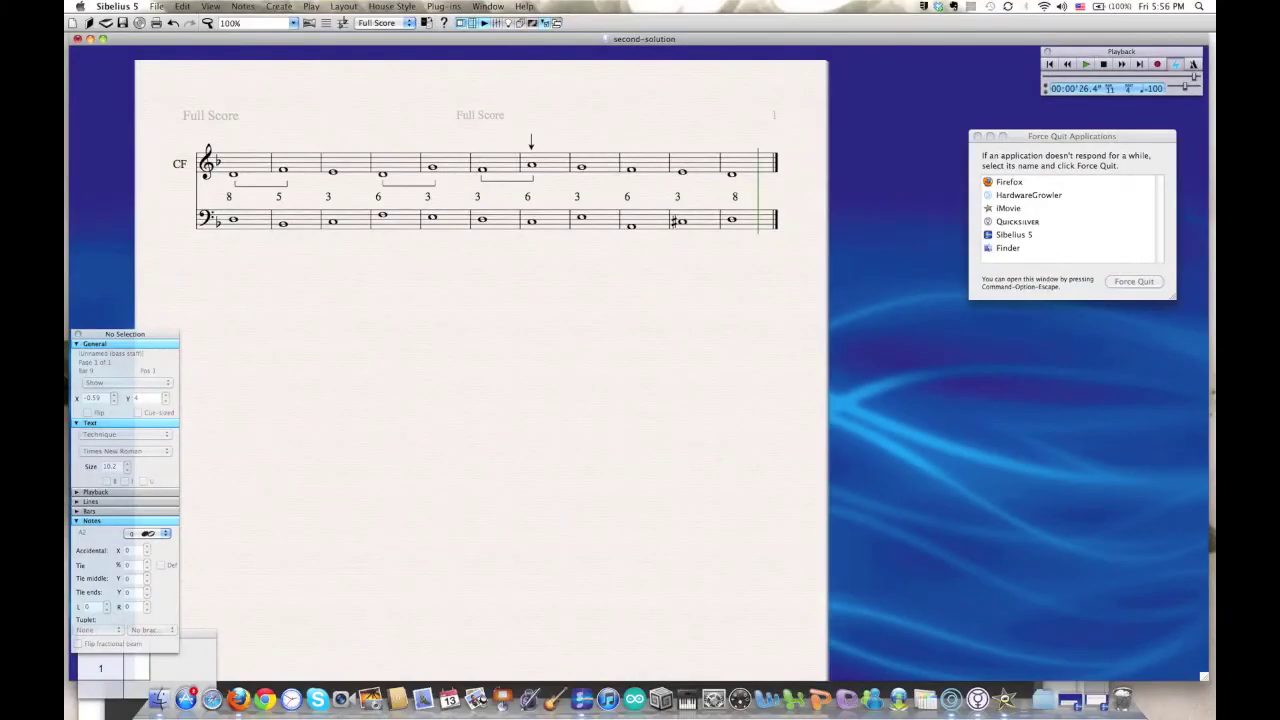